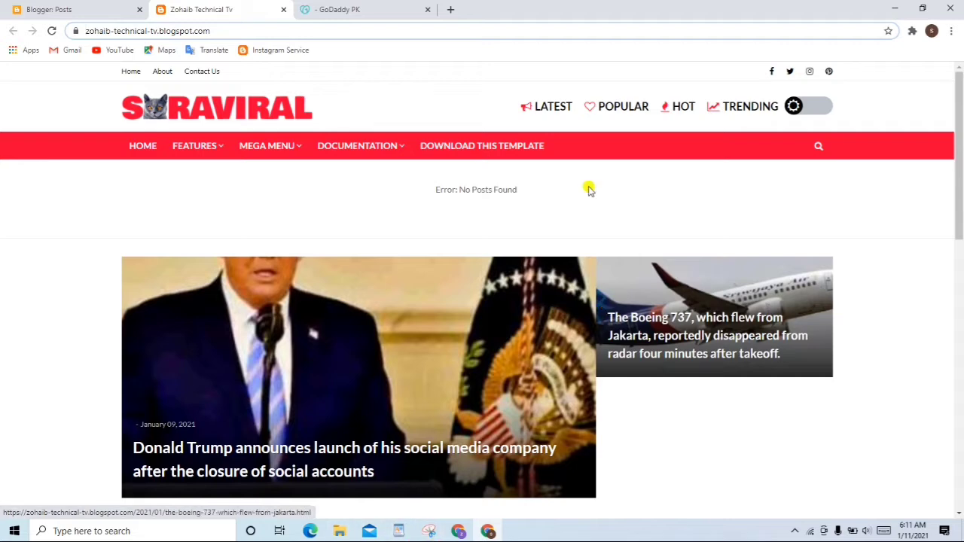
click(339, 6)
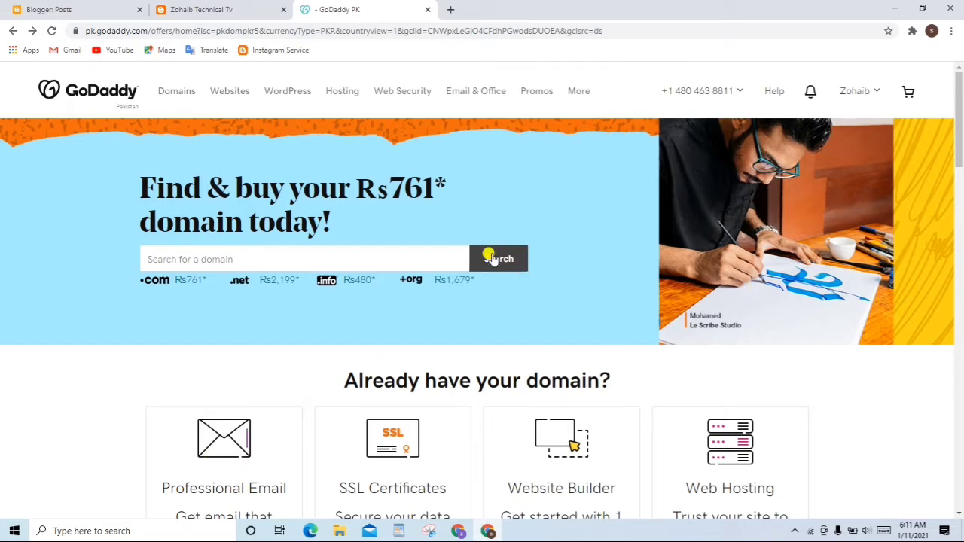
click(167, 6)
click(327, 9)
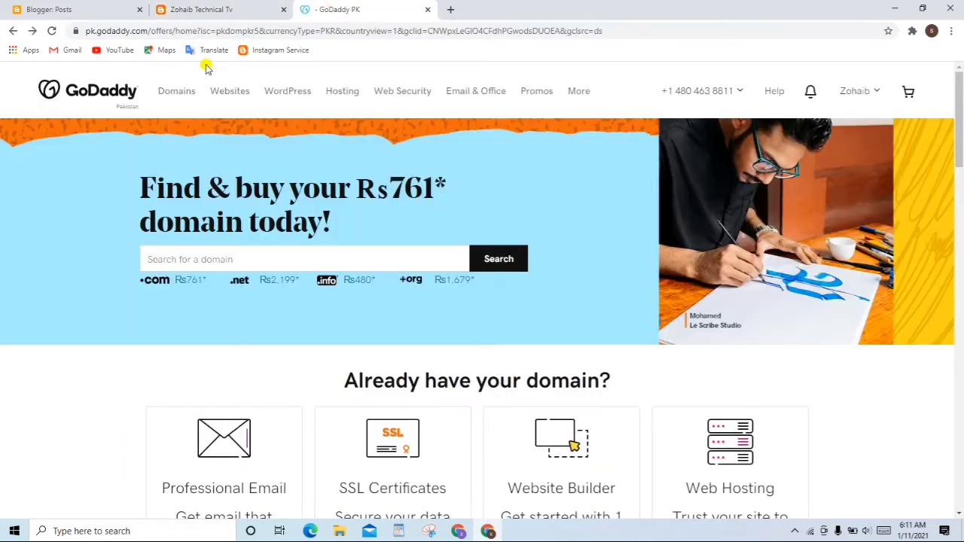
click(207, 6)
click(113, 9)
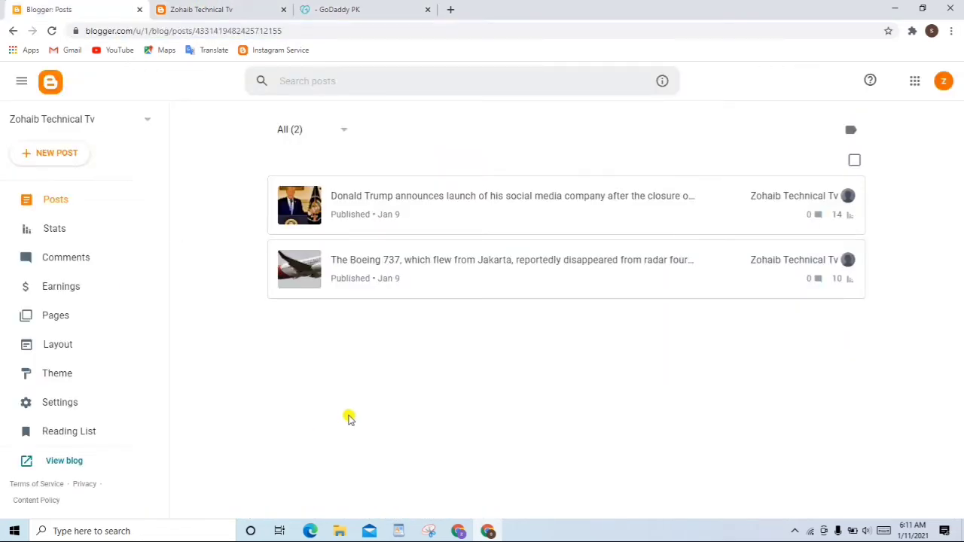
Step: Switch to GoDaddy and open the account's list of purchased products
click(358, 9)
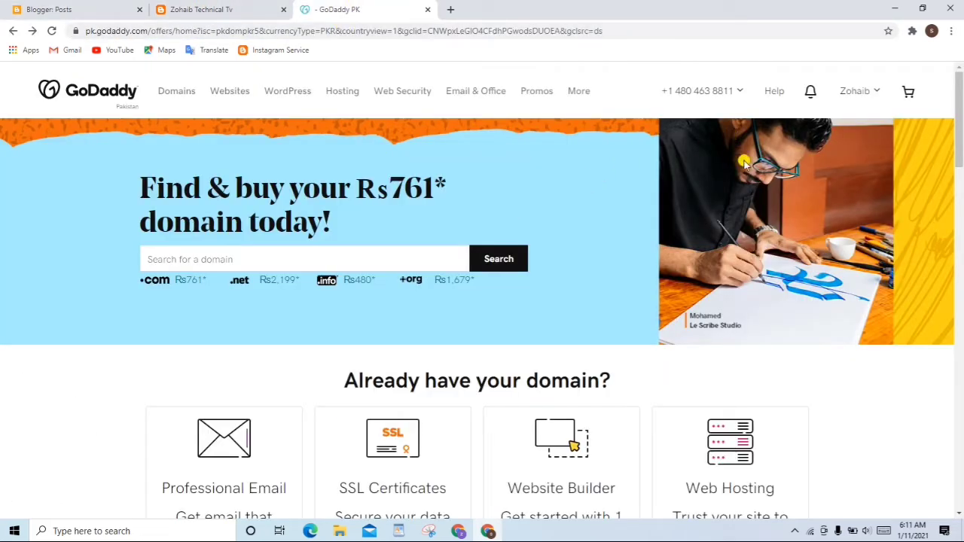
click(873, 92)
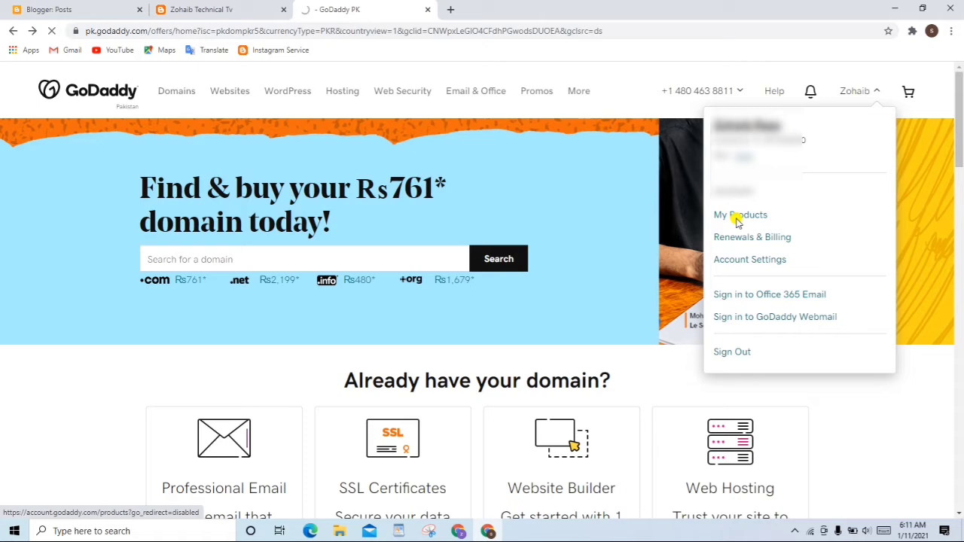
click(731, 219)
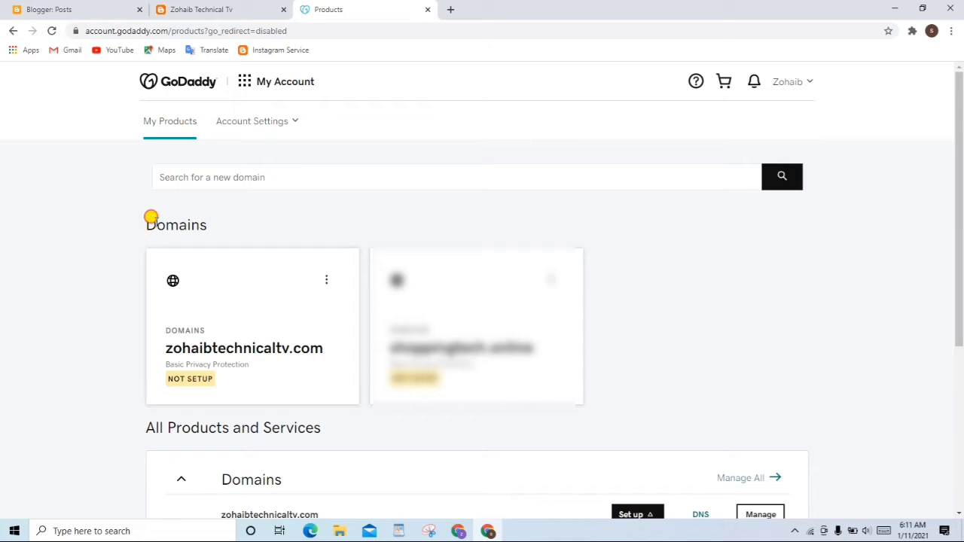
Step: Compare the purchased domain zohaibtechnicaltv.com in the product list with the blog's current blogspot address
drag(151, 218, 275, 220)
scroll(123, 338, down, 3)
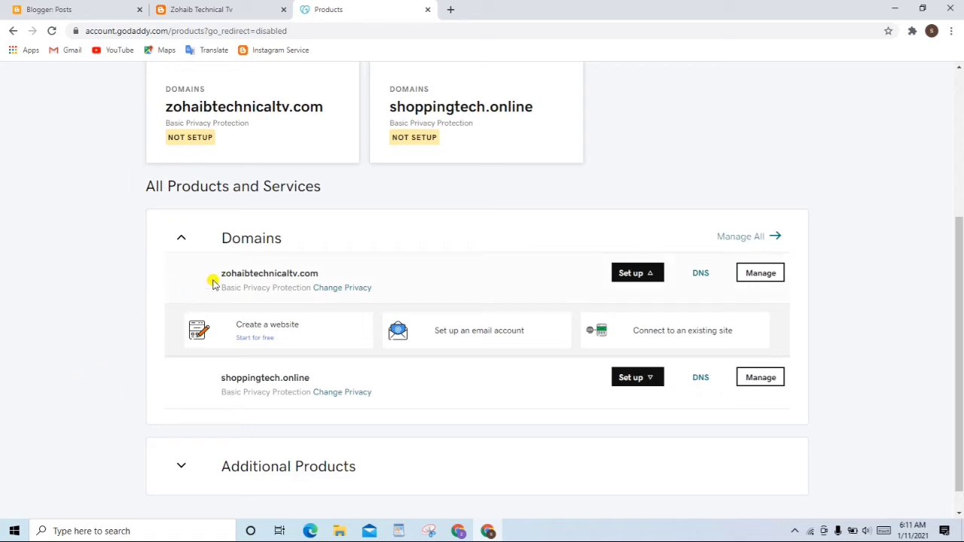
drag(213, 280, 343, 269)
click(47, 329)
click(192, 6)
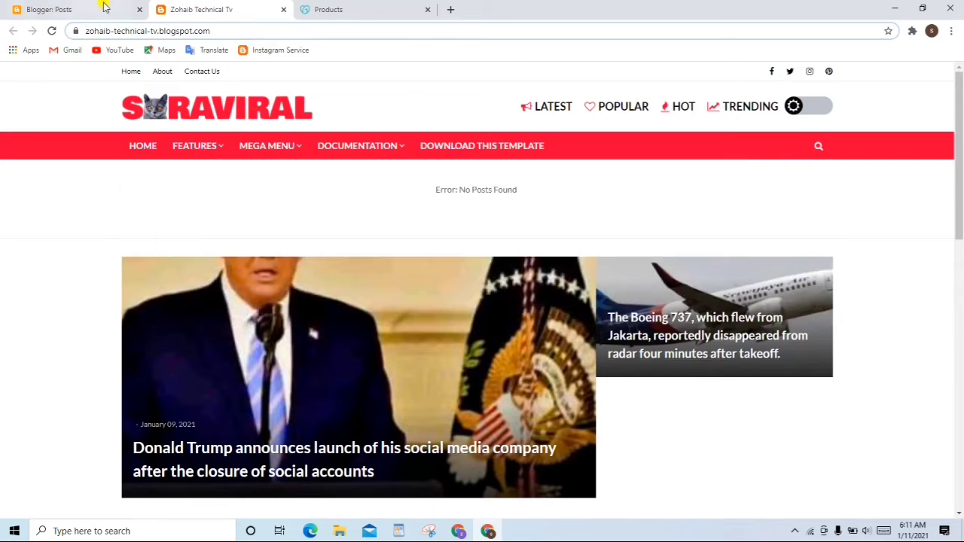
click(255, 31)
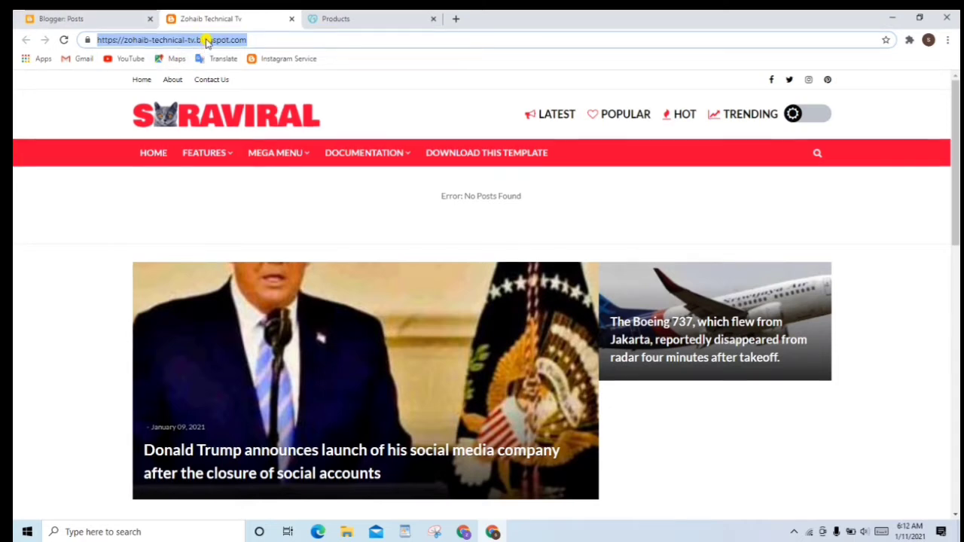
click(311, 17)
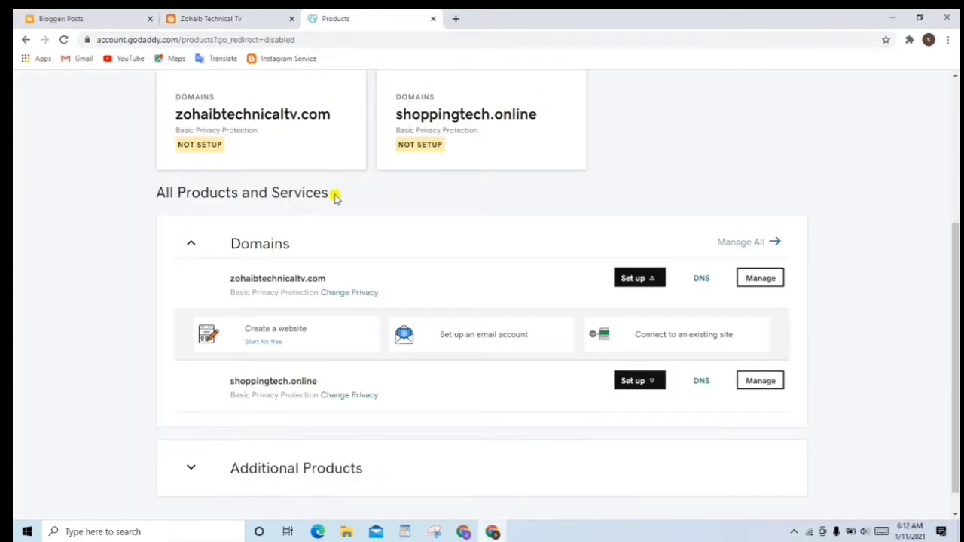
drag(213, 277, 385, 278)
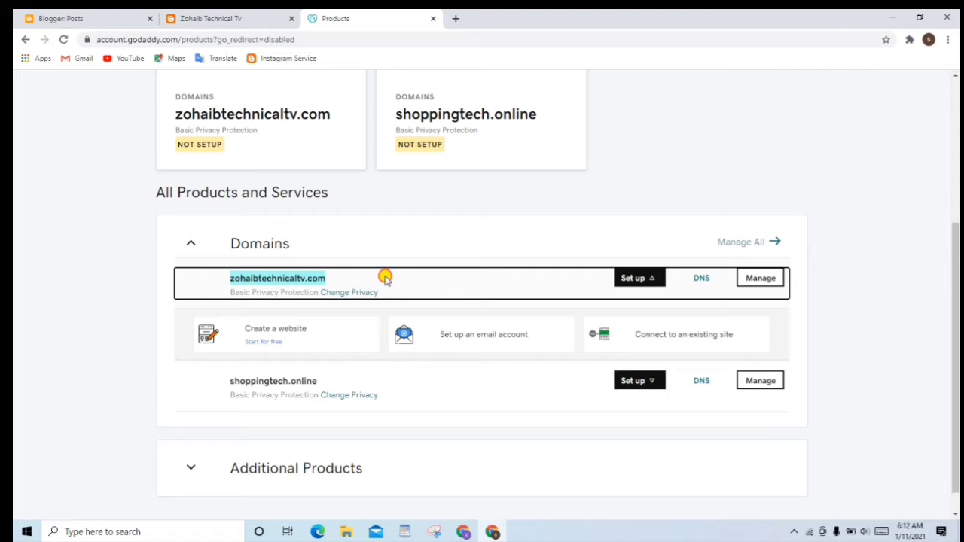
click(15, 277)
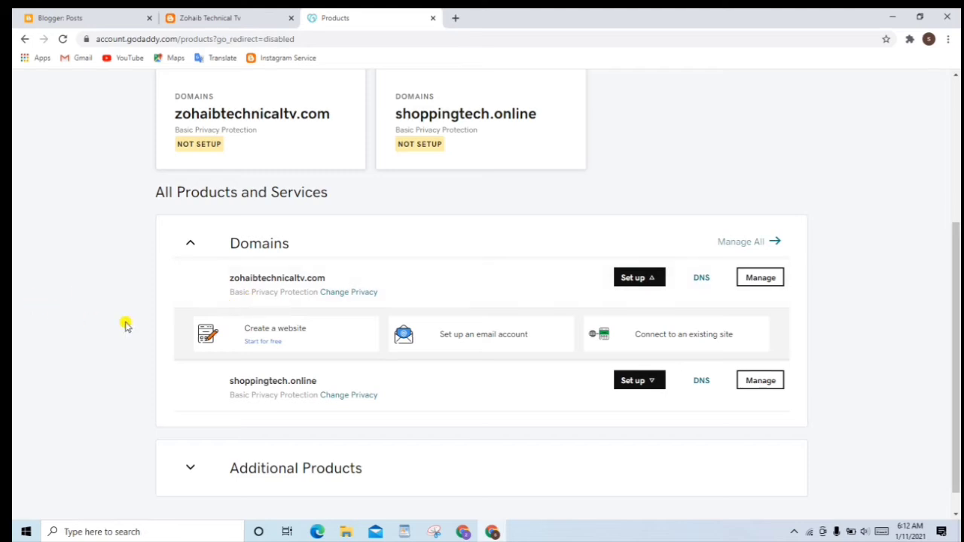
Step: Open the DNS management page for zohaibtechnicaltv.com and look over its records
click(701, 278)
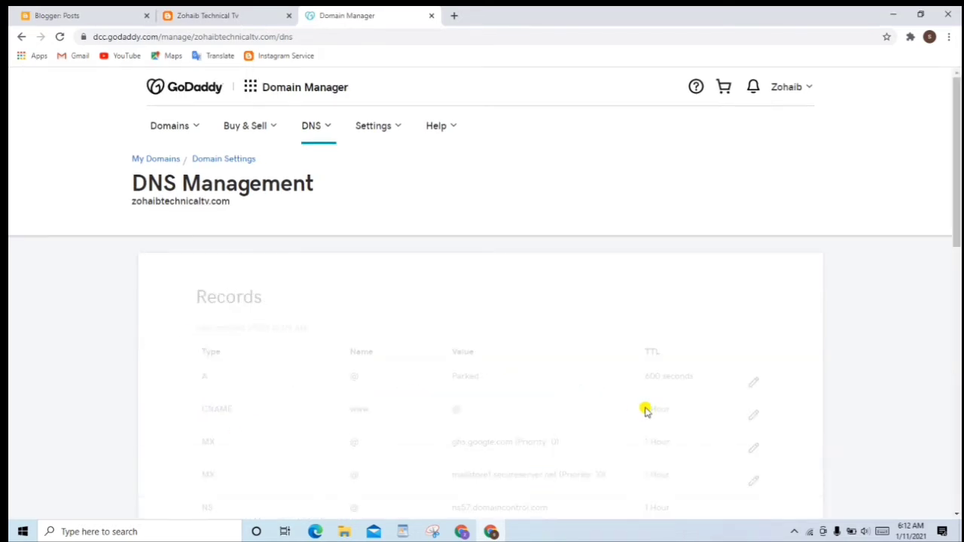
scroll(528, 383, down, 3)
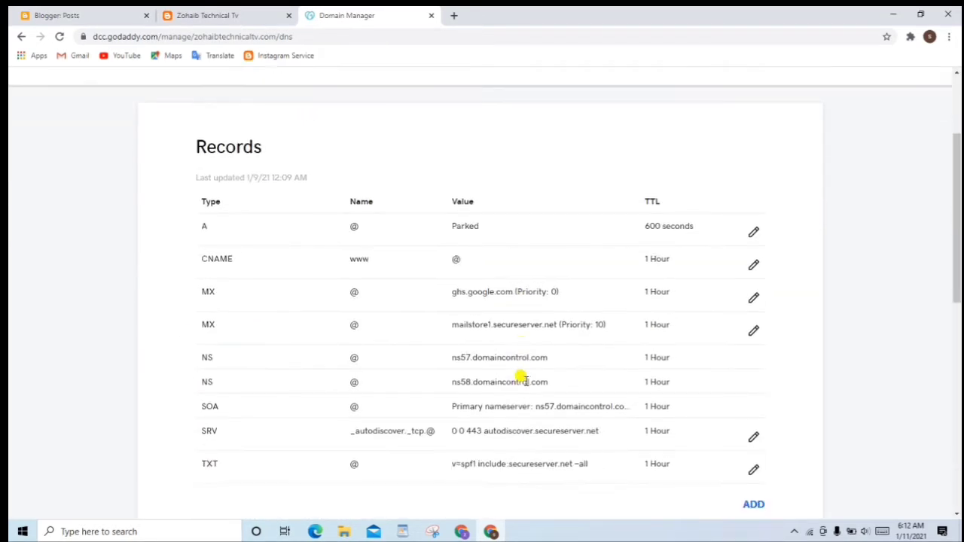
scroll(516, 387, up, 1)
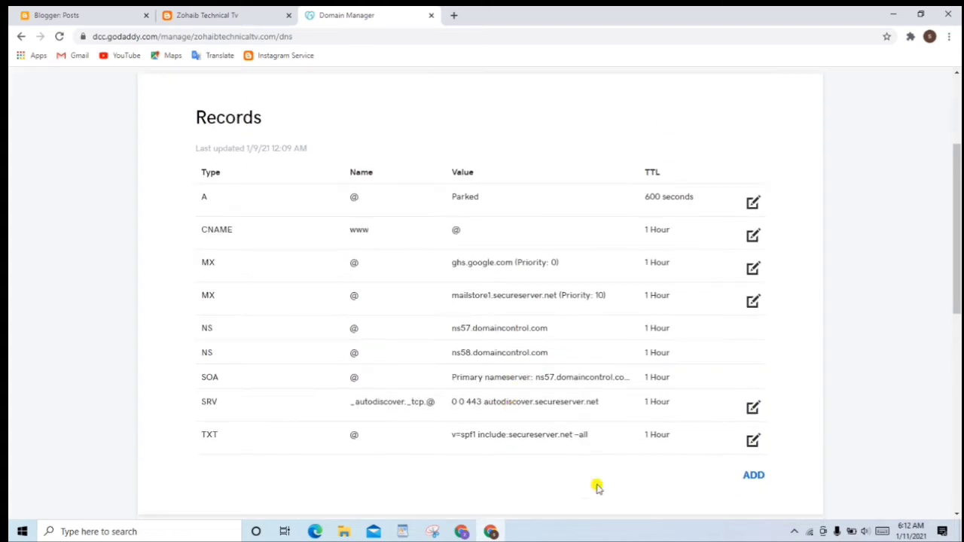
Step: Switch to Blogger and open the custom domain entry in the blog's publishing settings
click(48, 13)
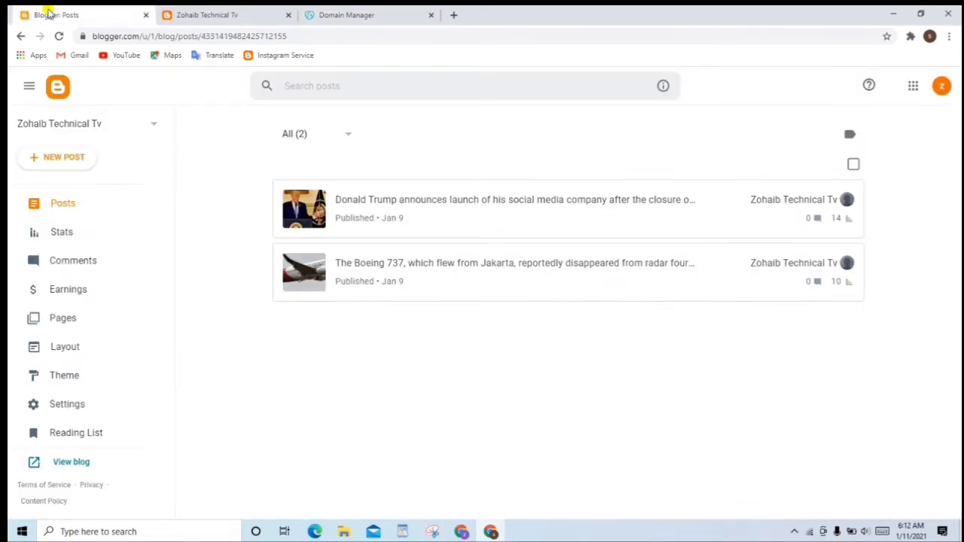
click(67, 411)
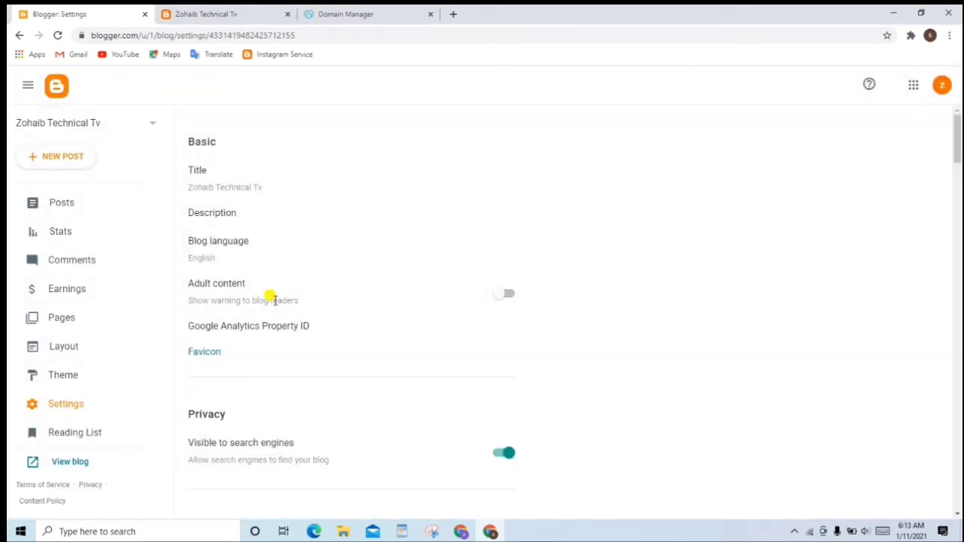
scroll(269, 294, down, 2)
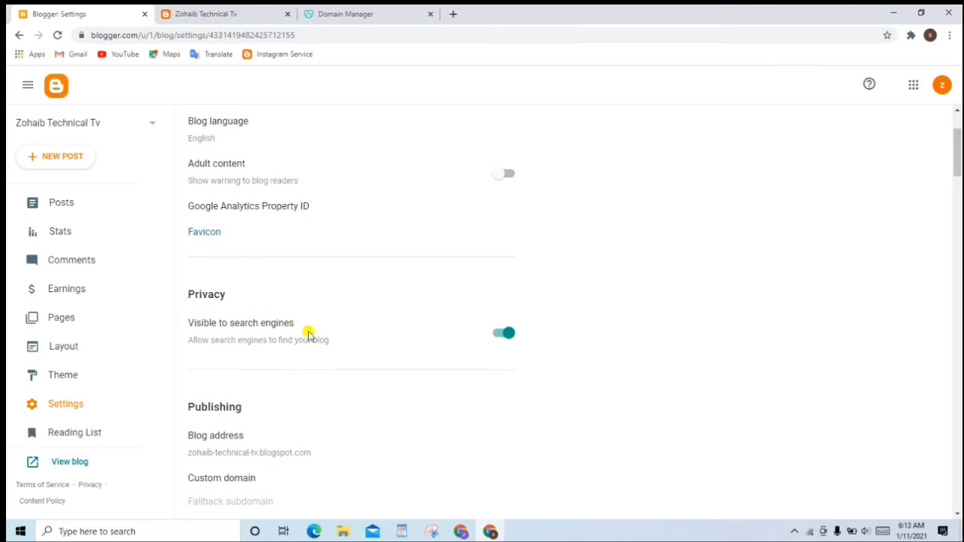
scroll(308, 333, down, 3)
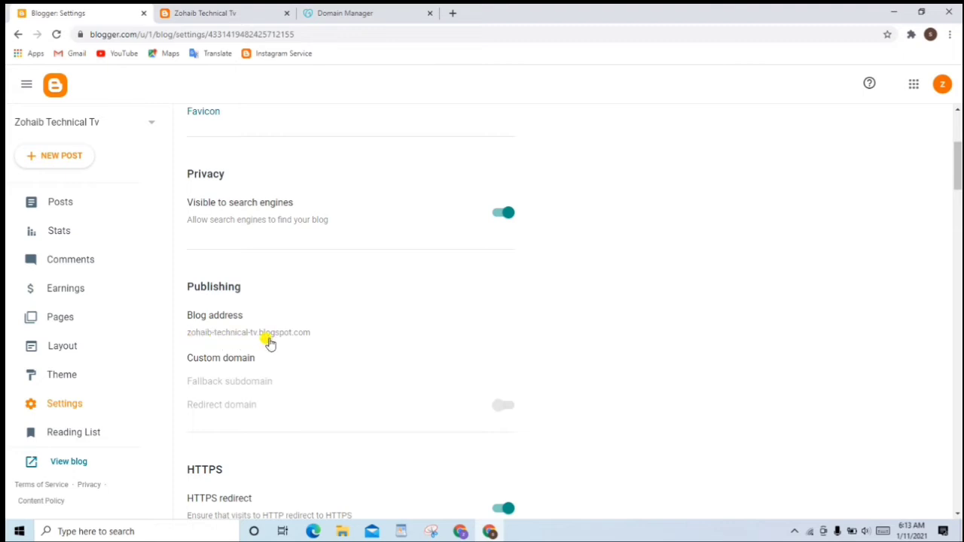
click(222, 360)
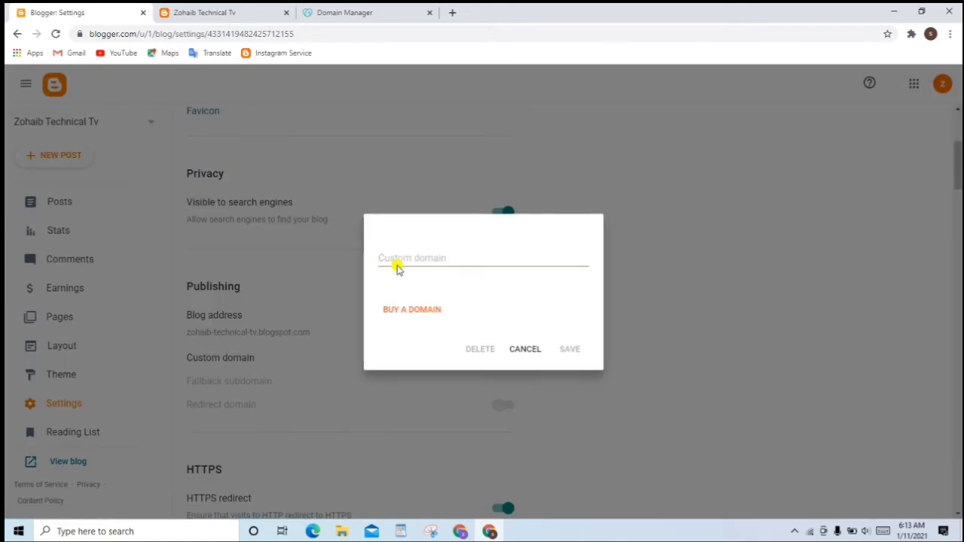
click(396, 265)
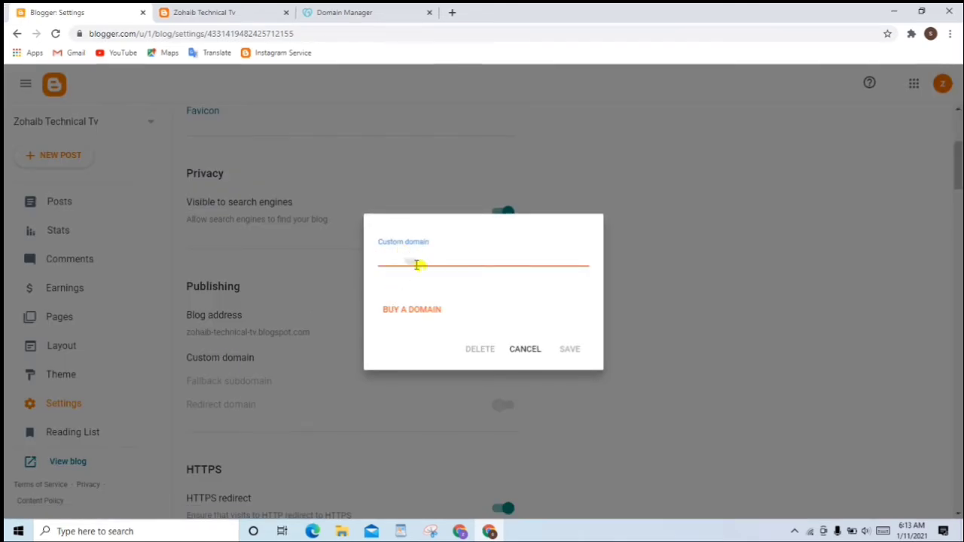
Step: Switch to GoDaddy and copy the domain name zohaibtechnicaltv.com from the DNS management page
click(333, 11)
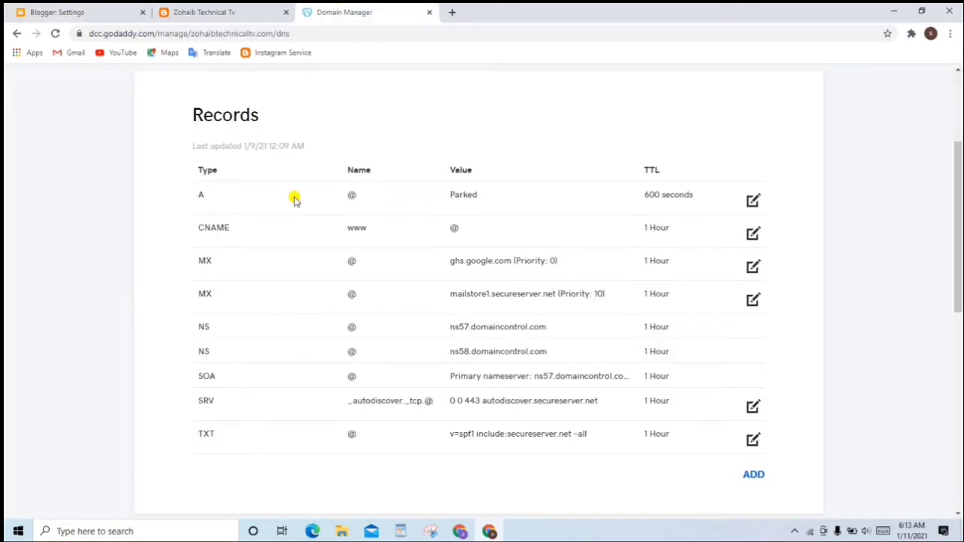
scroll(295, 199, up, 3)
drag(125, 198, 265, 213)
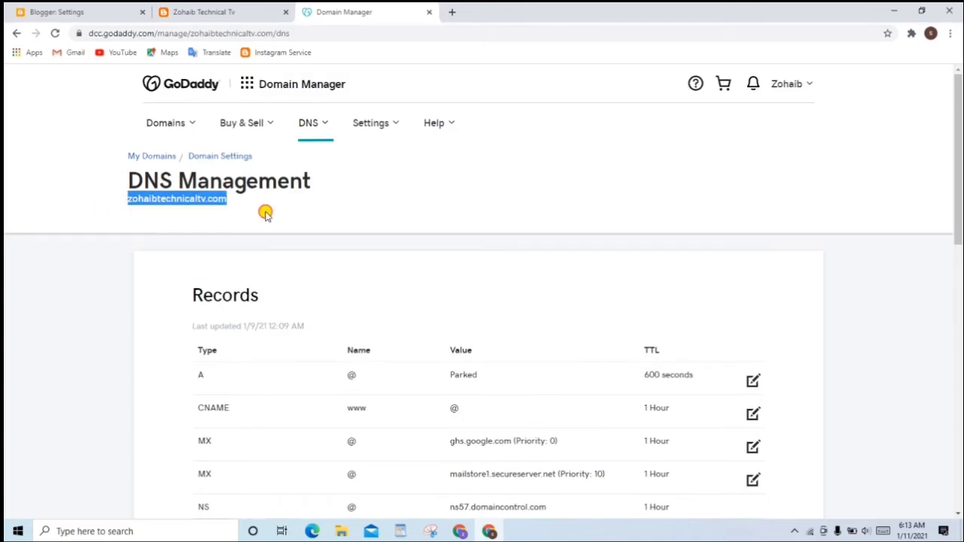
right_click(219, 194)
click(249, 207)
click(229, 11)
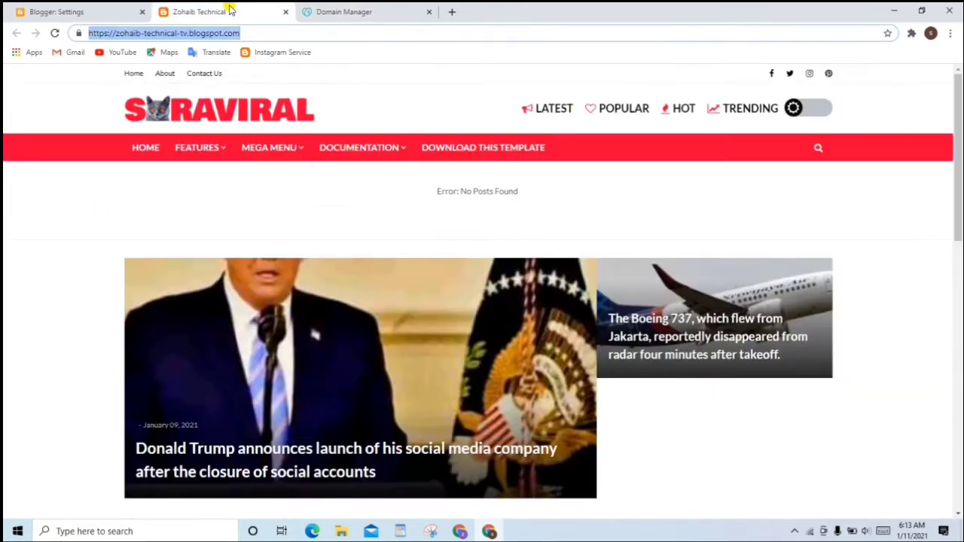
click(30, 11)
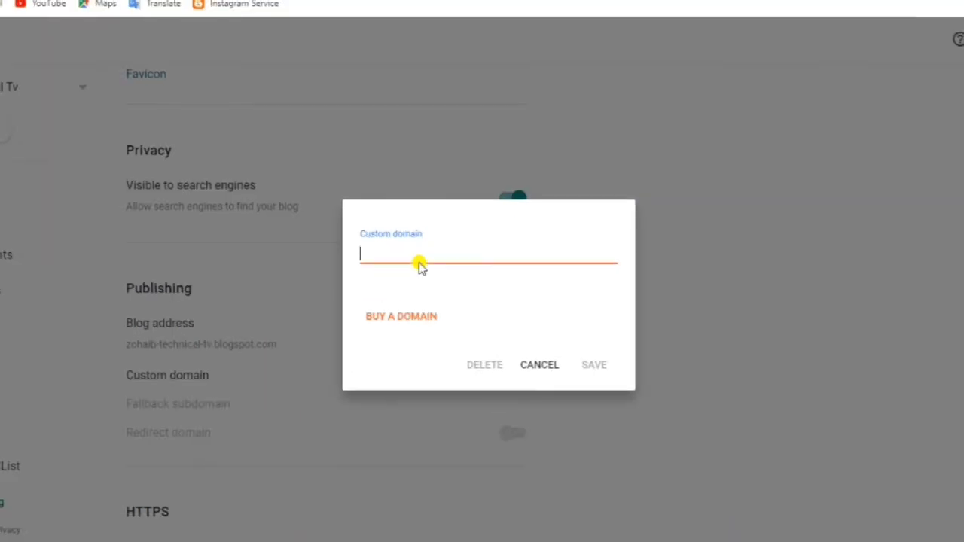
text(www.)
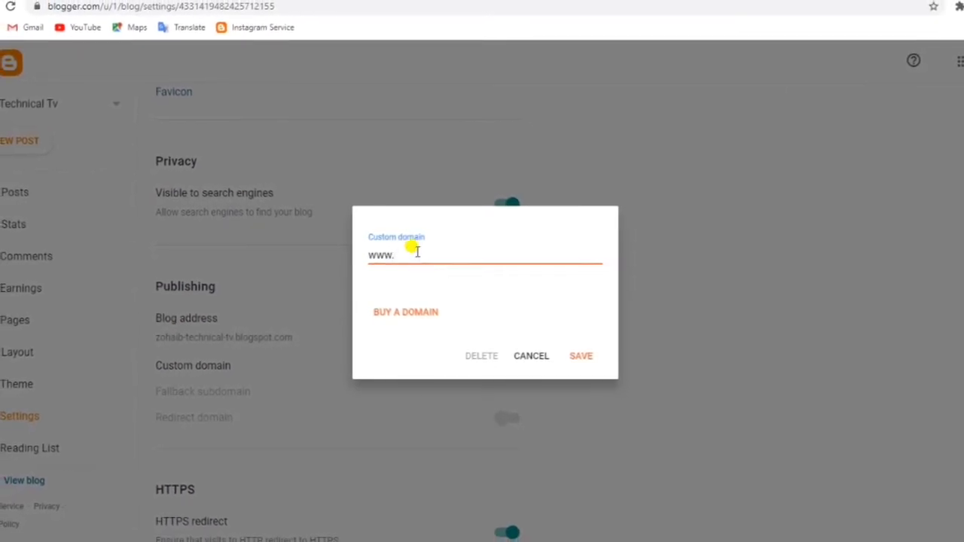
right_click(423, 258)
click(473, 368)
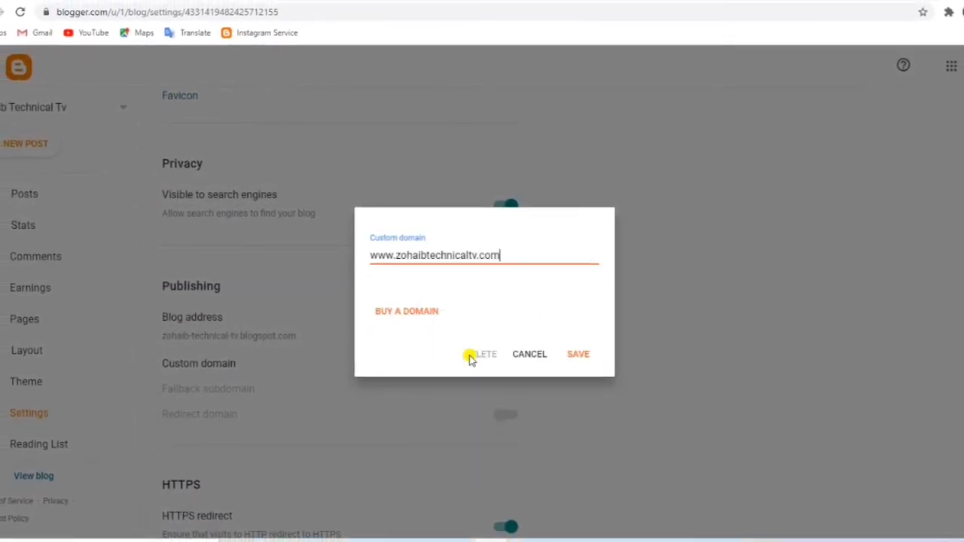
click(574, 354)
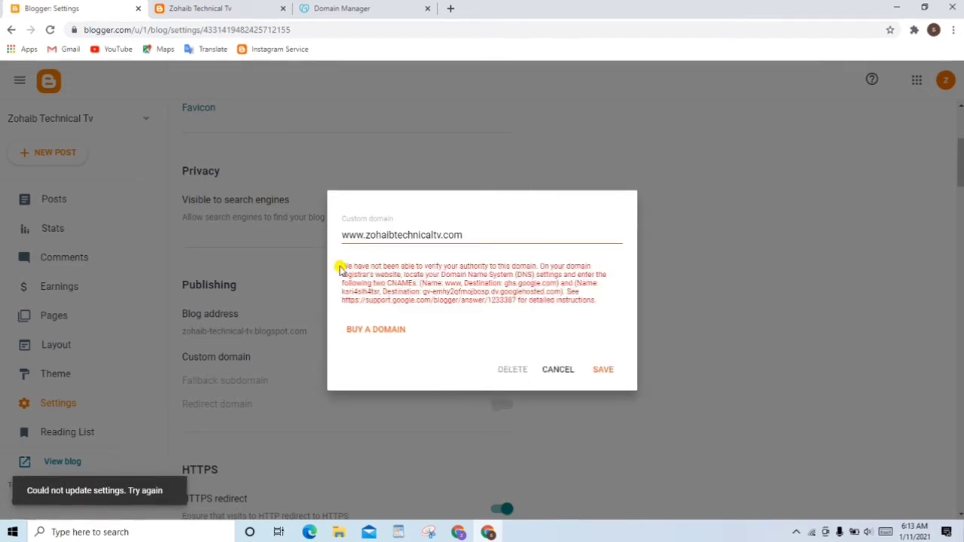
Step: Read the verification message under the custom domain for the two required CNAME names and destinations
drag(339, 268, 606, 310)
click(576, 311)
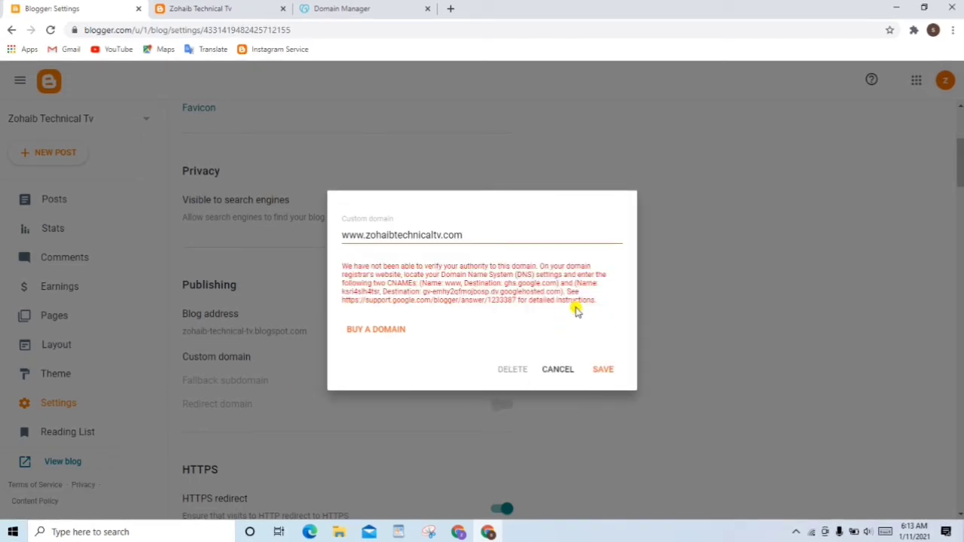
drag(342, 259, 578, 300)
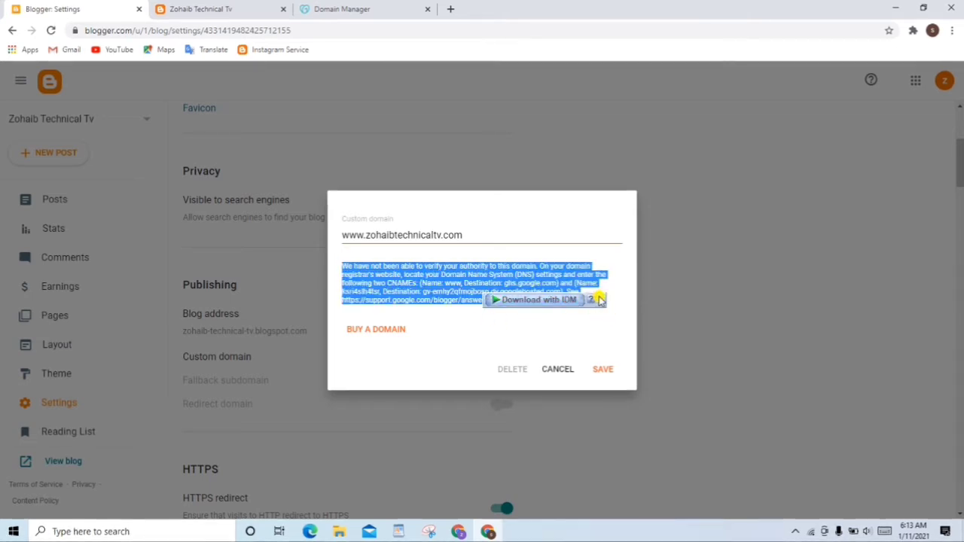
click(537, 313)
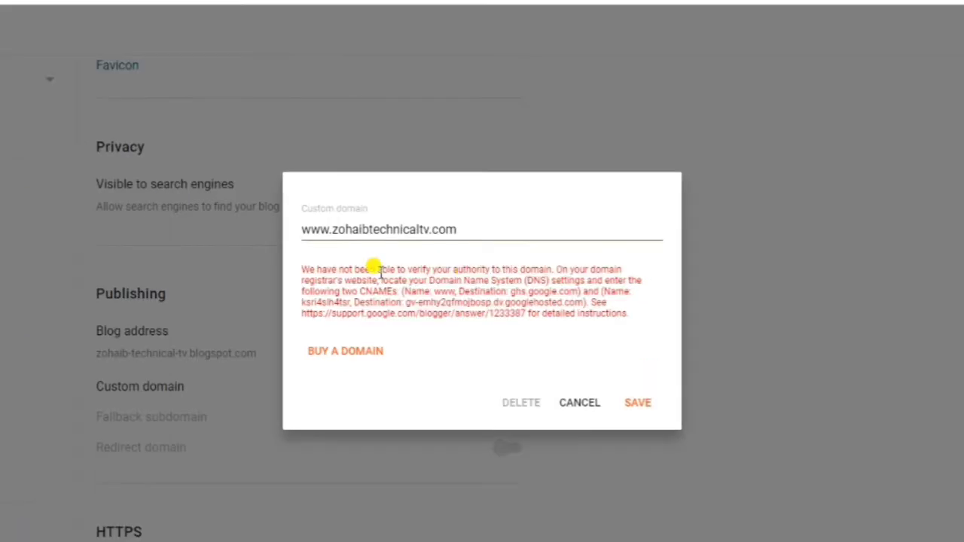
drag(517, 275, 559, 287)
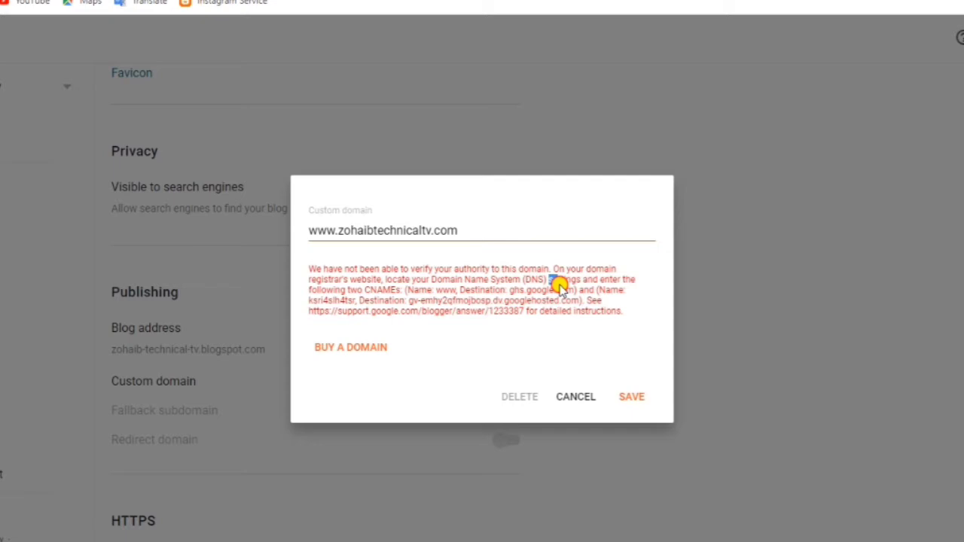
click(400, 289)
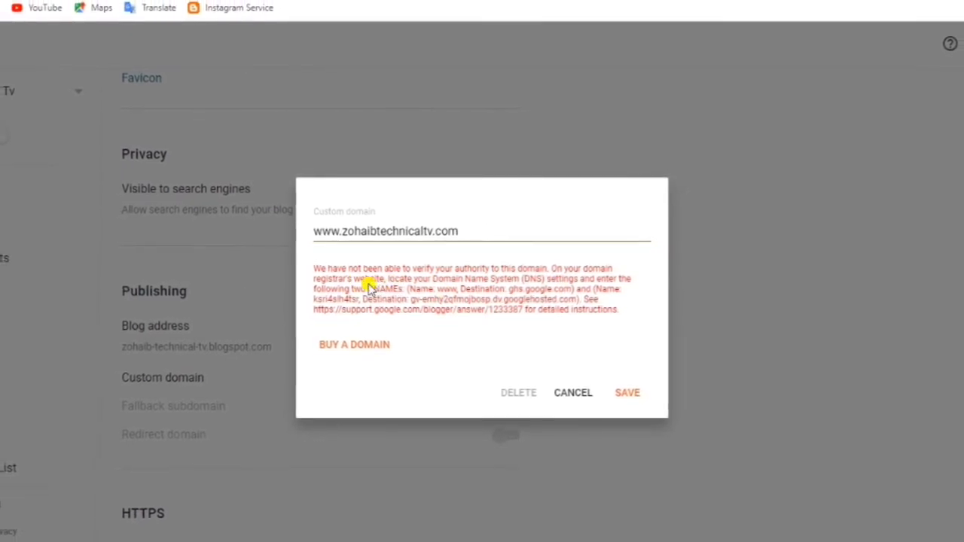
drag(379, 291, 456, 291)
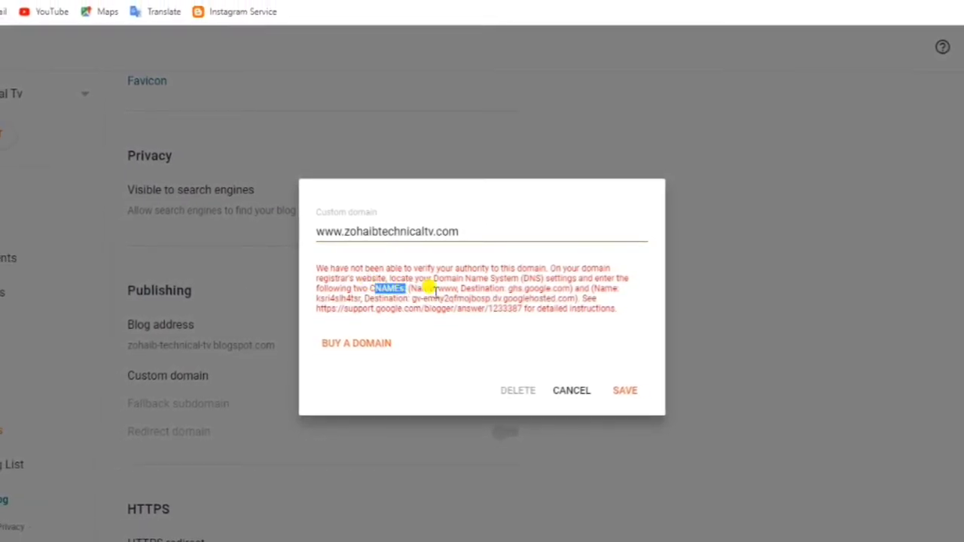
click(439, 293)
click(440, 289)
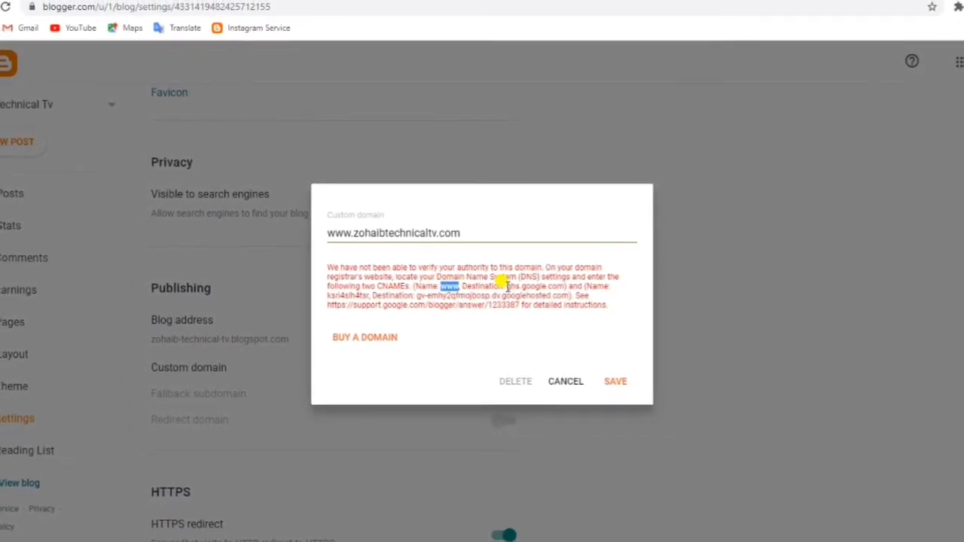
Step: Copy the first CNAME destination, ghs.google.com, from the verification message
drag(504, 286, 558, 280)
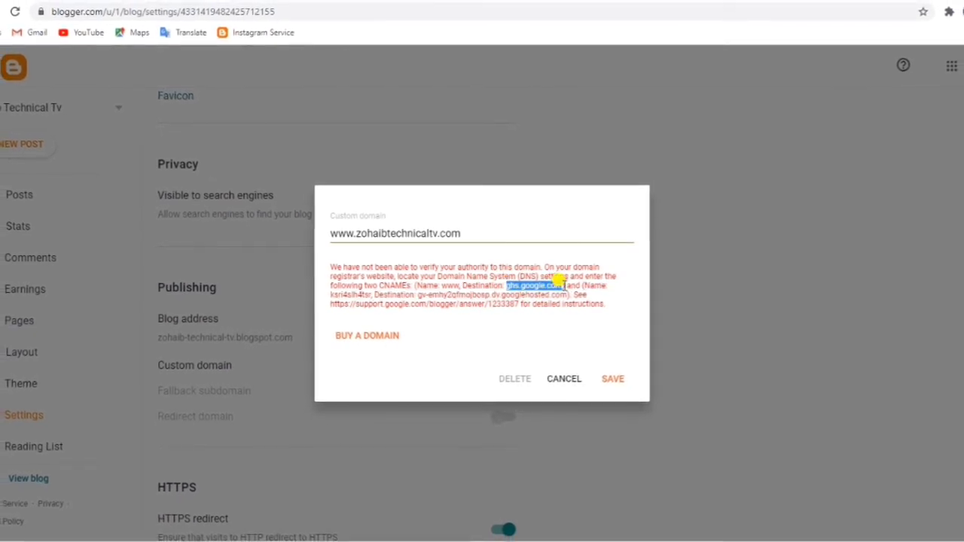
right_click(519, 287)
click(531, 296)
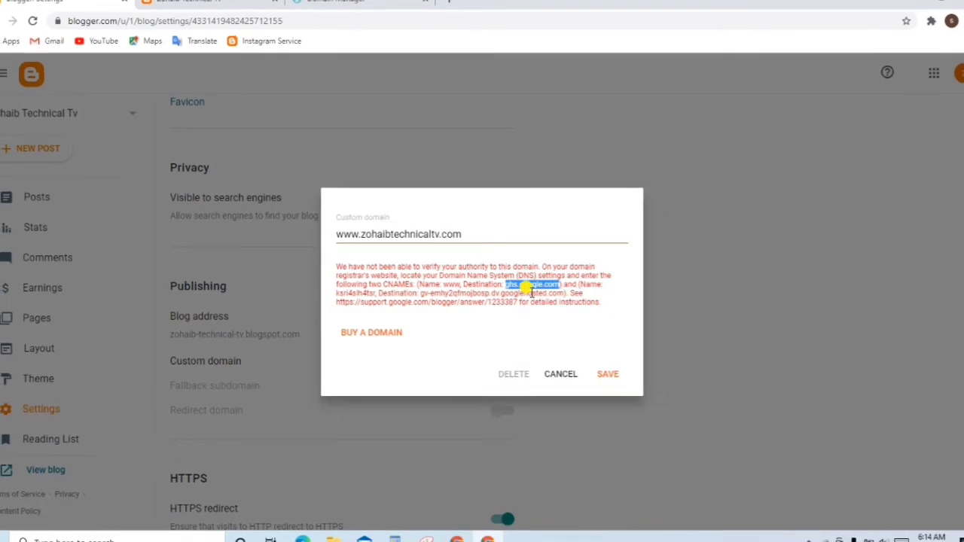
drag(506, 283, 550, 281)
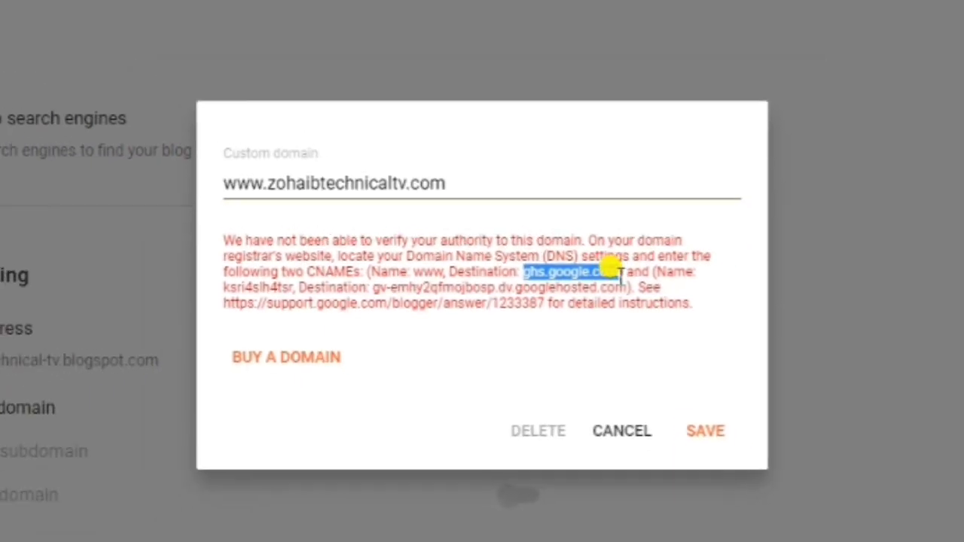
right_click(594, 273)
click(577, 288)
Step: Switch to GoDaddy's DNS management page and locate the existing CNAME record in the records list
click(362, 6)
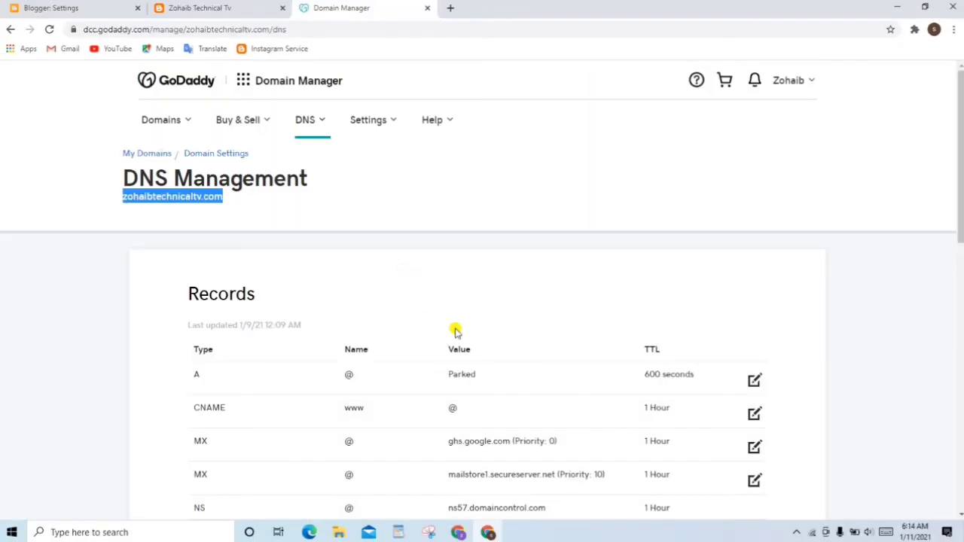
scroll(455, 331, down, 3)
scroll(473, 329, up, 2)
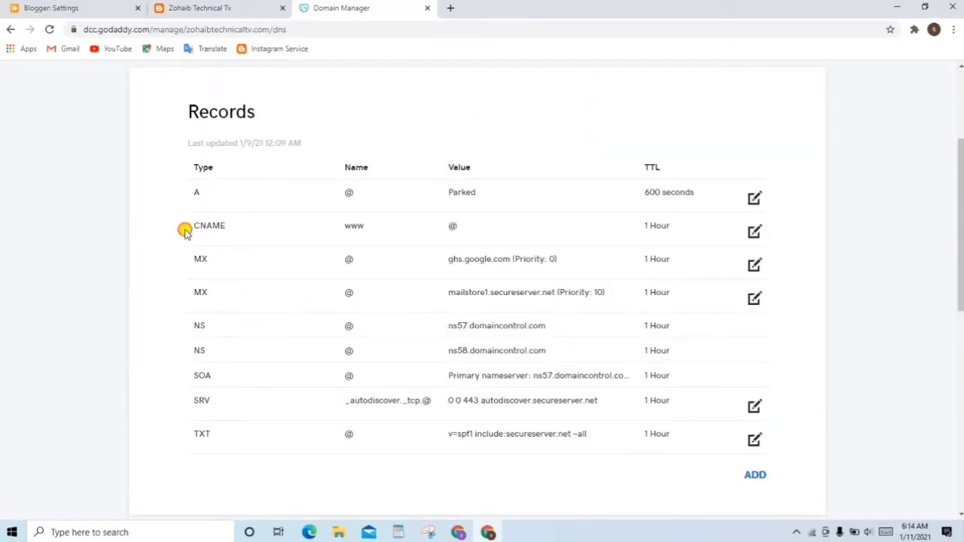
drag(188, 228, 243, 235)
click(148, 239)
drag(174, 229, 219, 230)
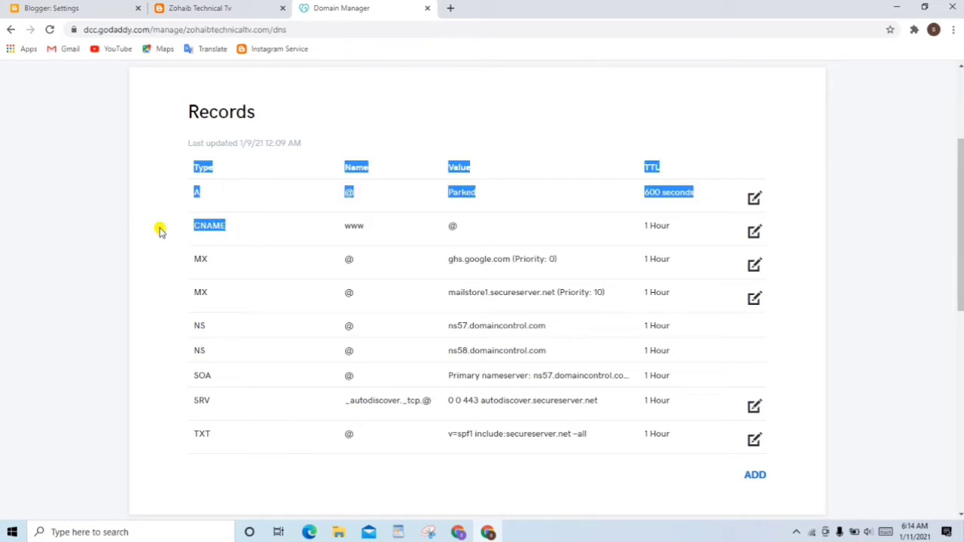
click(89, 226)
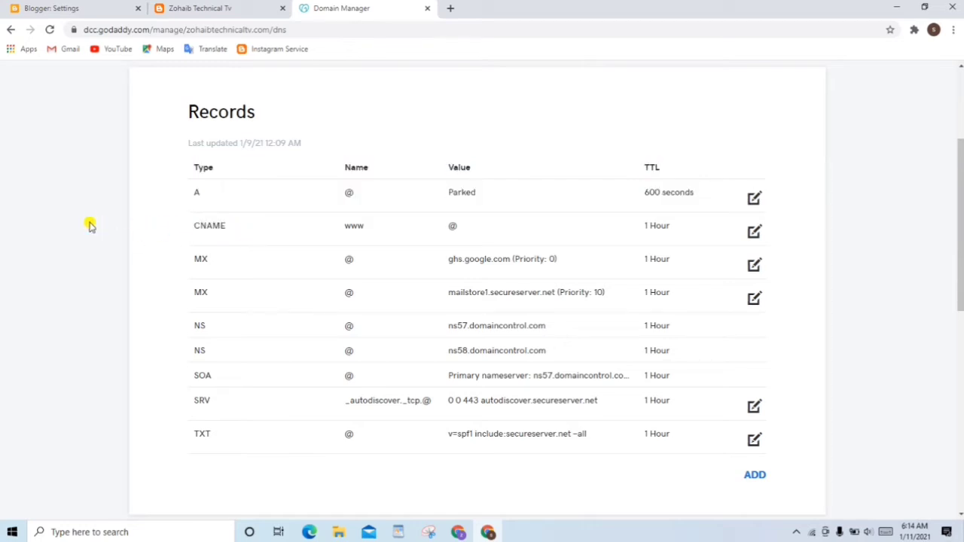
Step: Edit the www CNAME record to point to ghs.google.com and save it
click(754, 232)
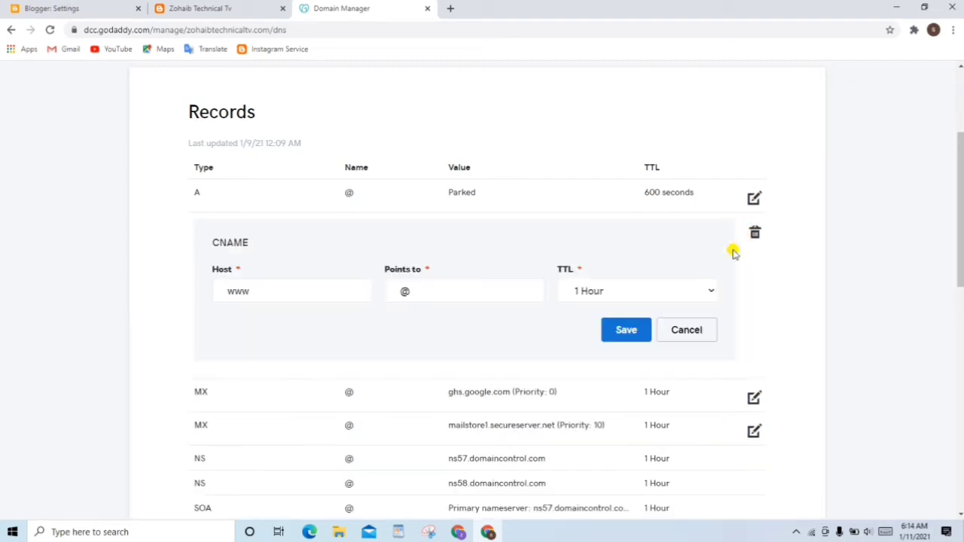
double_click(277, 291)
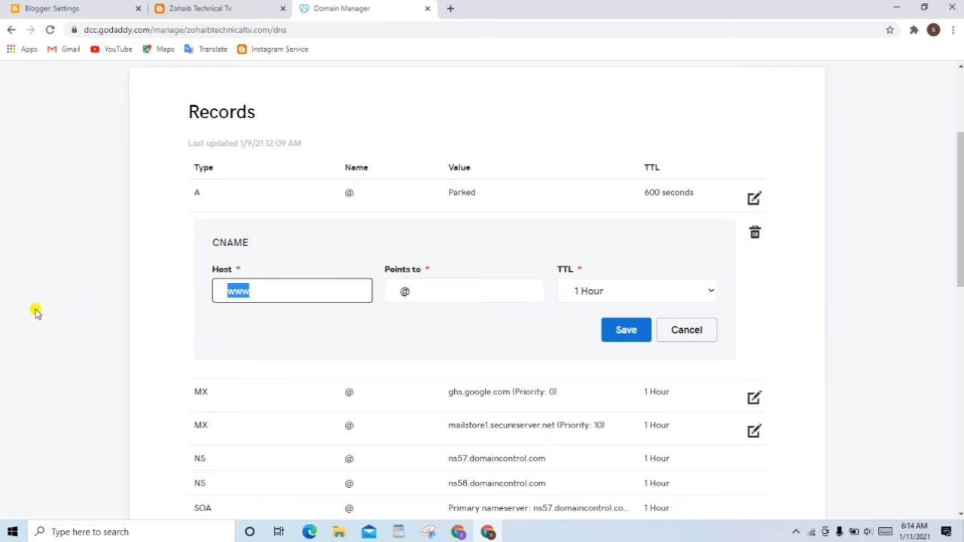
click(438, 292)
right_click(404, 289)
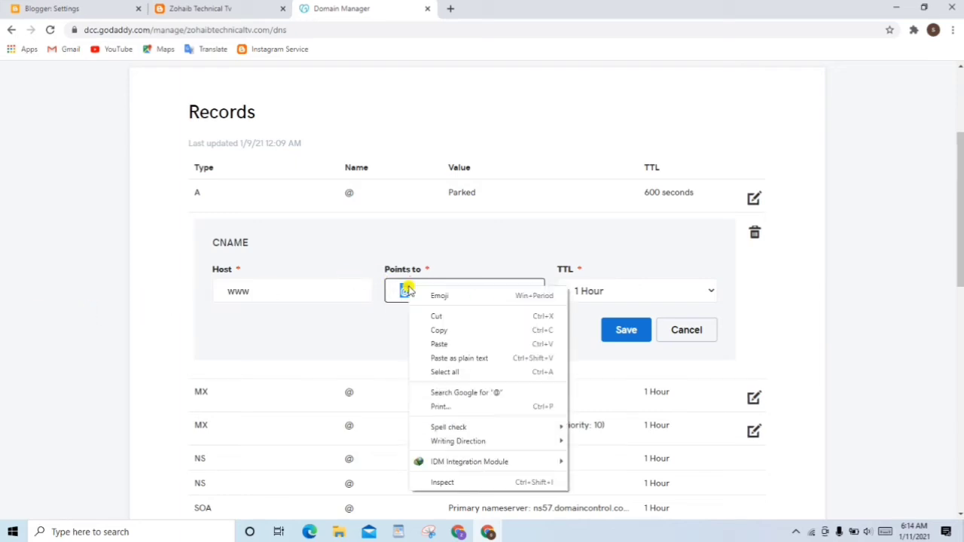
click(441, 357)
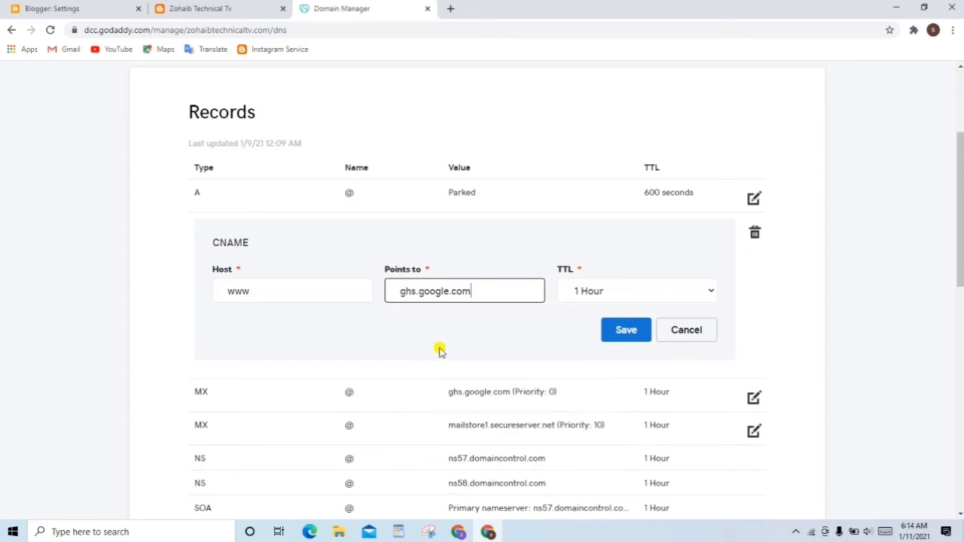
click(631, 336)
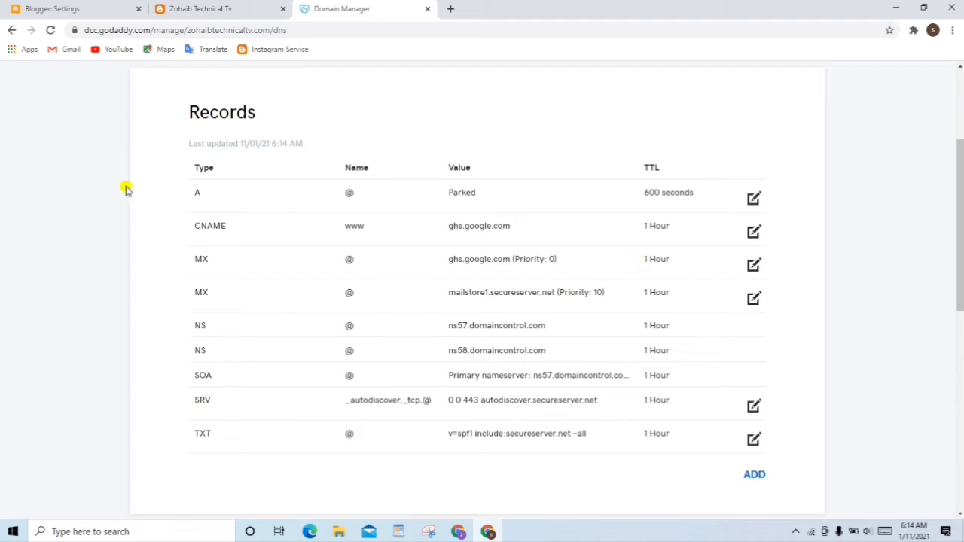
drag(144, 219, 630, 219)
click(882, 216)
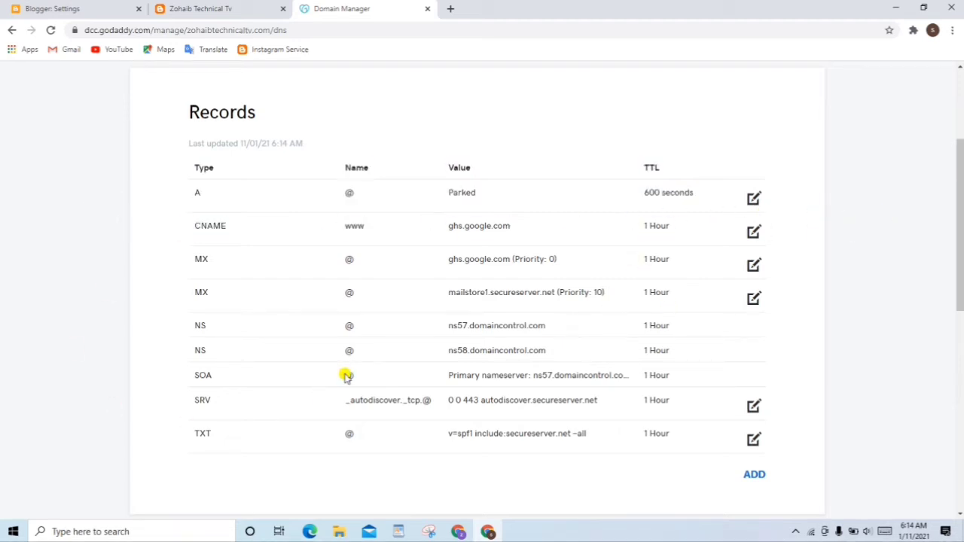
Step: Start adding a new DNS record below the list and set its type to CNAME
scroll(694, 466, down, 1)
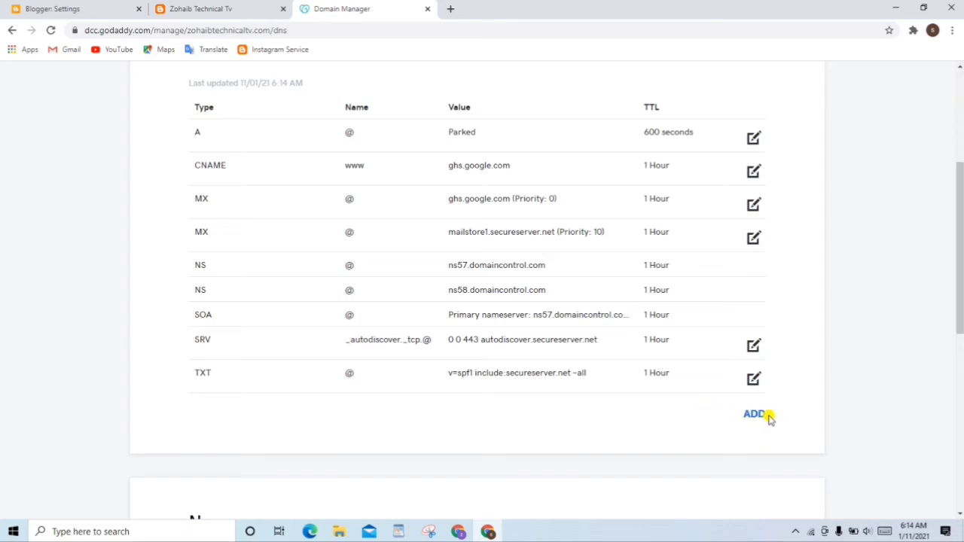
drag(188, 163, 357, 184)
click(841, 433)
click(755, 414)
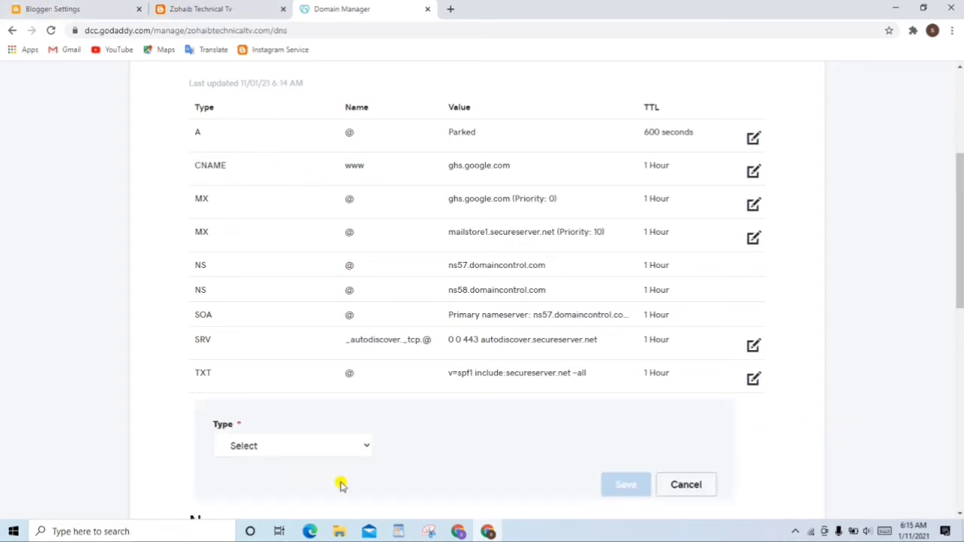
scroll(248, 444, down, 1)
click(299, 389)
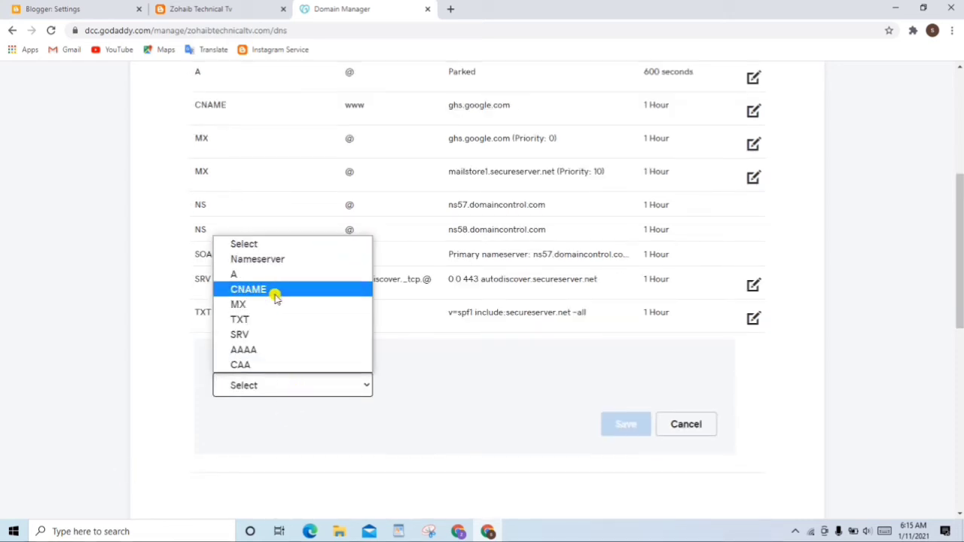
click(278, 293)
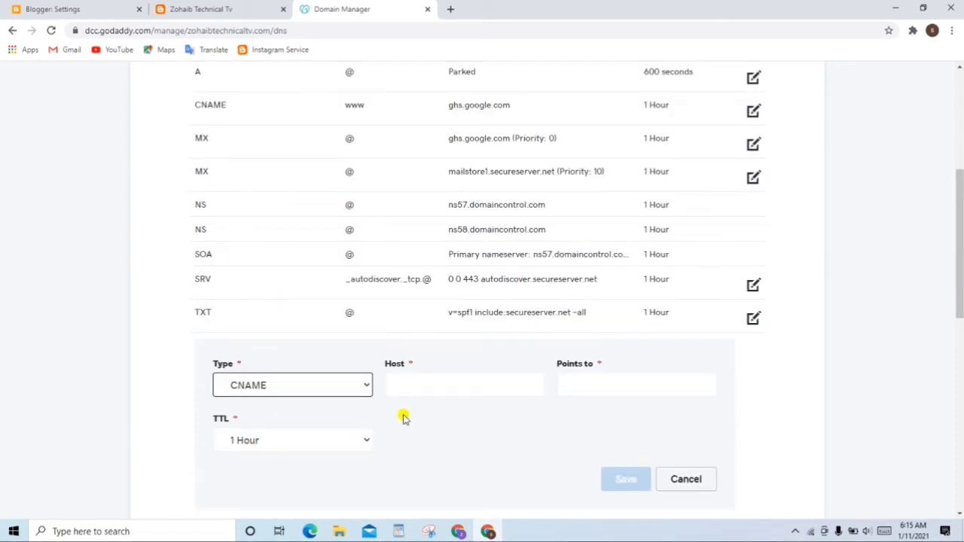
click(409, 382)
click(419, 435)
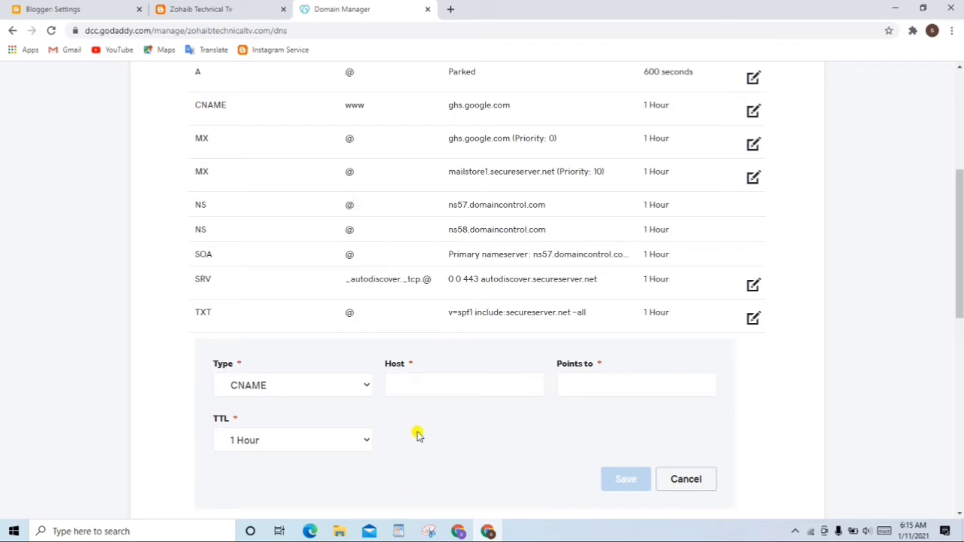
Step: Switch to Blogger and copy the name of the second required CNAME from the verification message
click(209, 9)
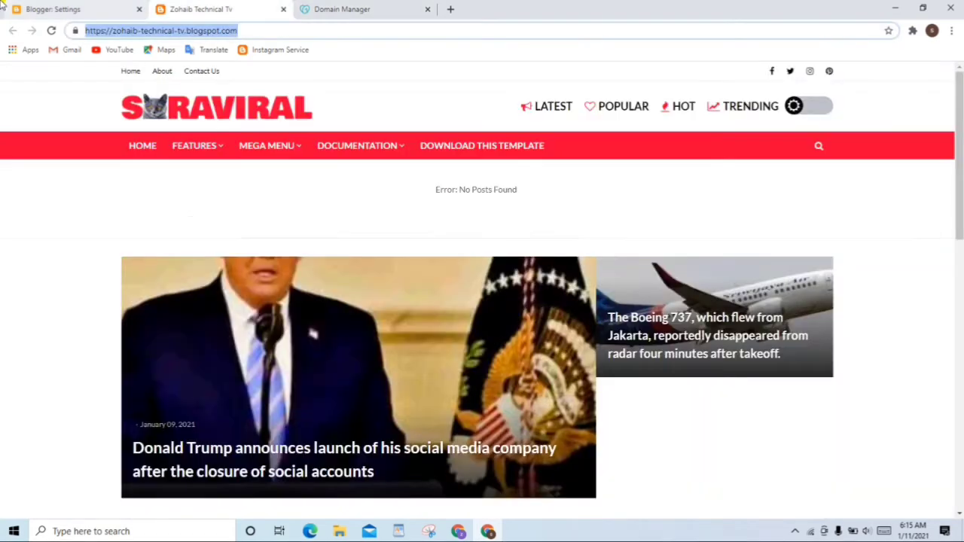
click(52, 9)
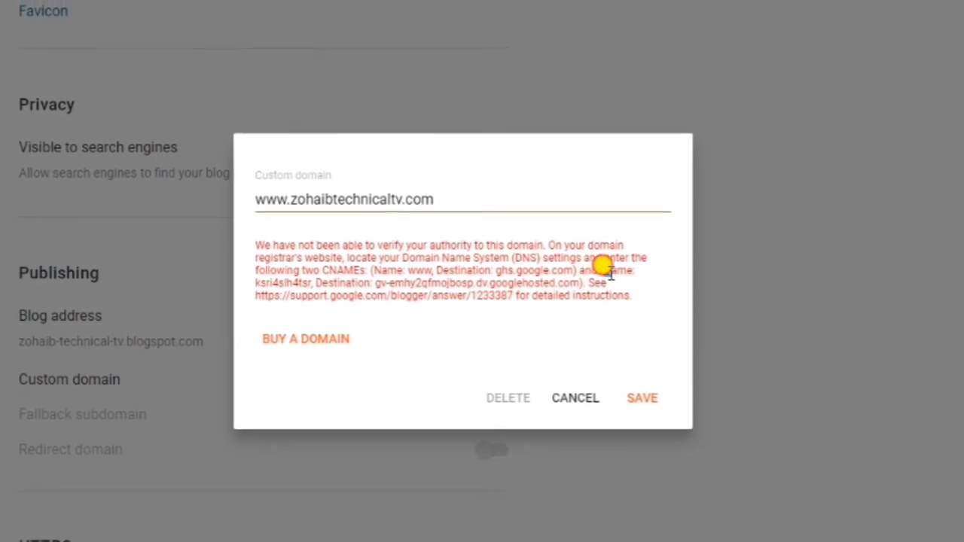
drag(577, 283, 598, 284)
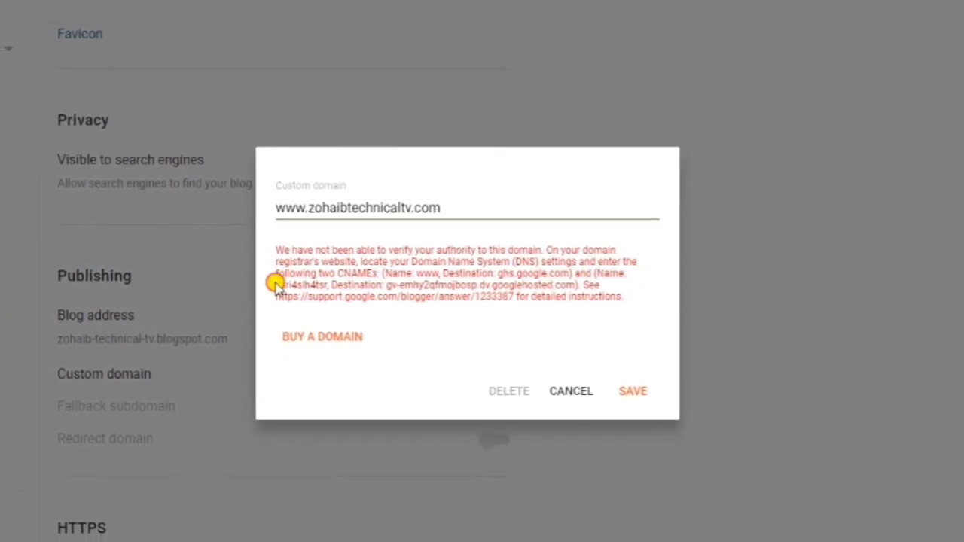
drag(263, 283, 324, 275)
key(ctrl+c)
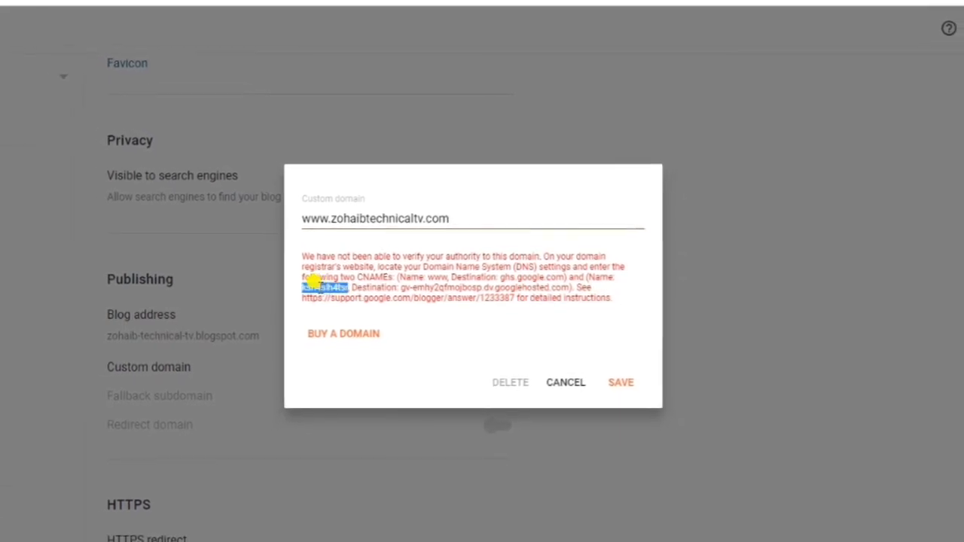
right_click(329, 285)
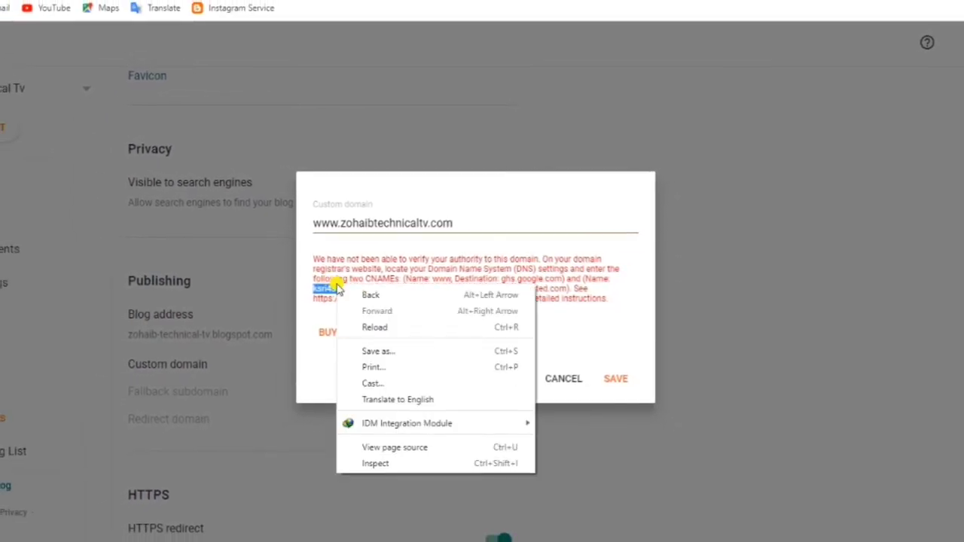
click(302, 301)
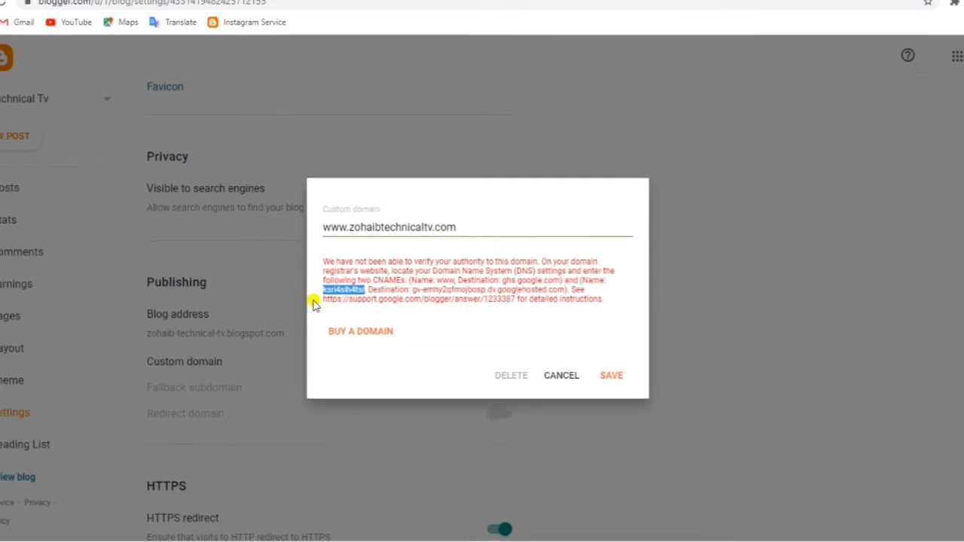
click(333, 309)
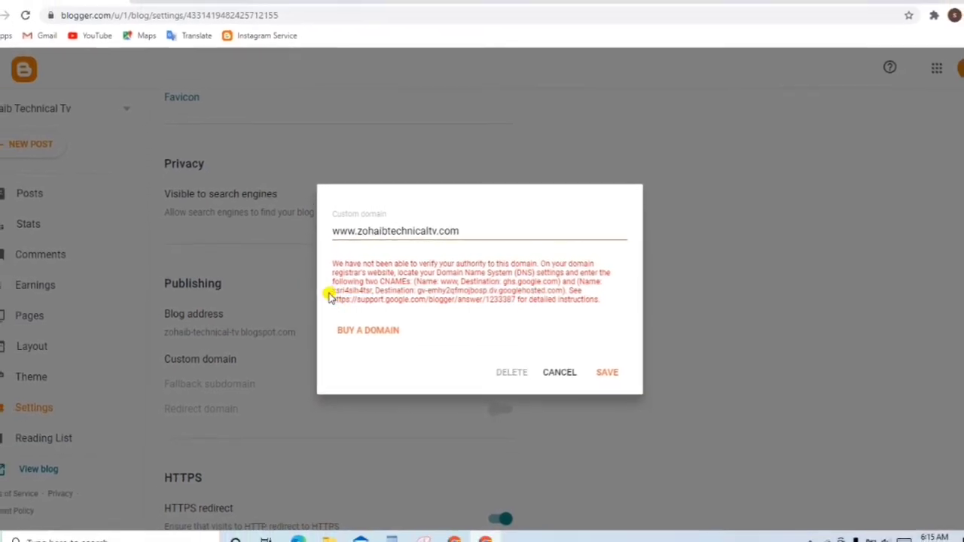
drag(339, 291, 338, 299)
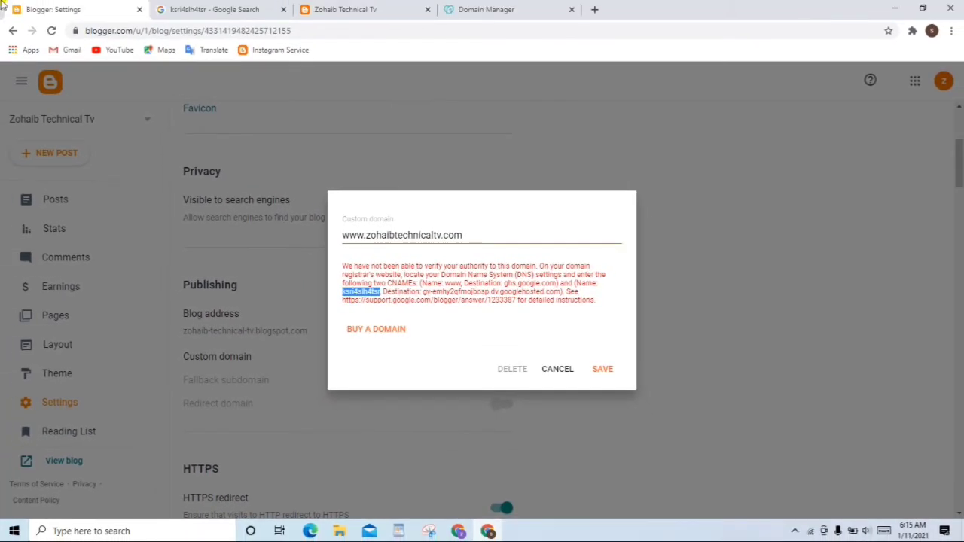
Step: Switch to GoDaddy's DNS management page and paste the copied CNAME name as the new record's host
click(531, 6)
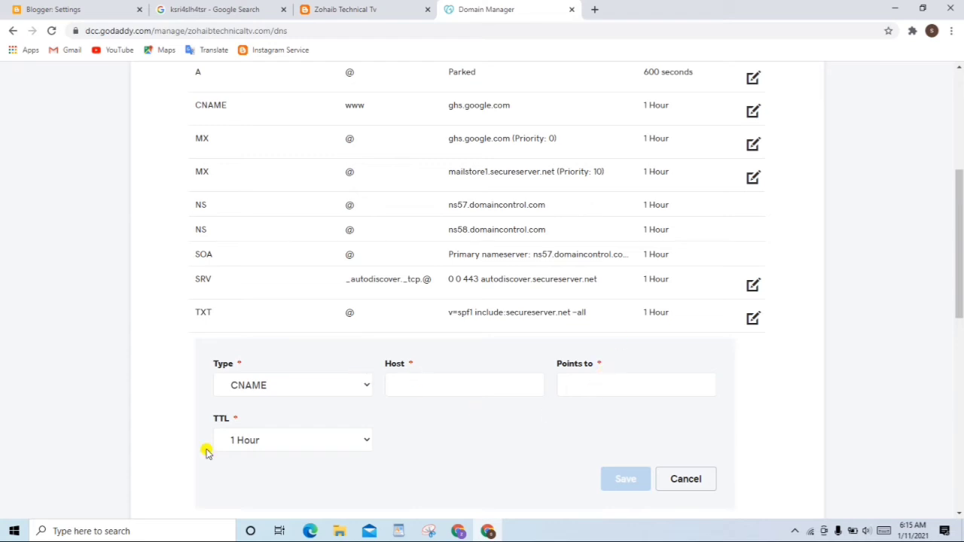
click(443, 380)
right_click(447, 382)
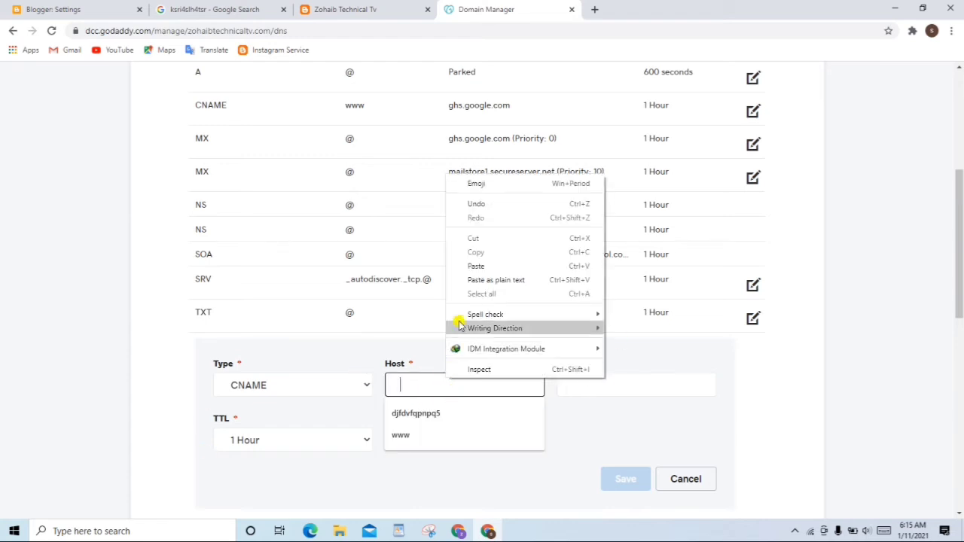
click(476, 267)
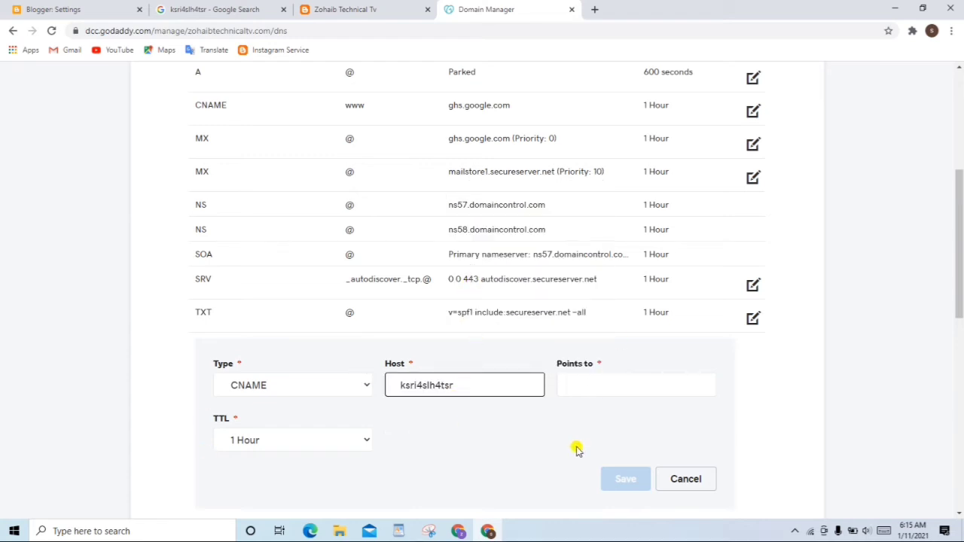
Step: Return to Blogger and copy the destination address of the second required CNAME from the verification message
click(618, 390)
key(ctrl+1)
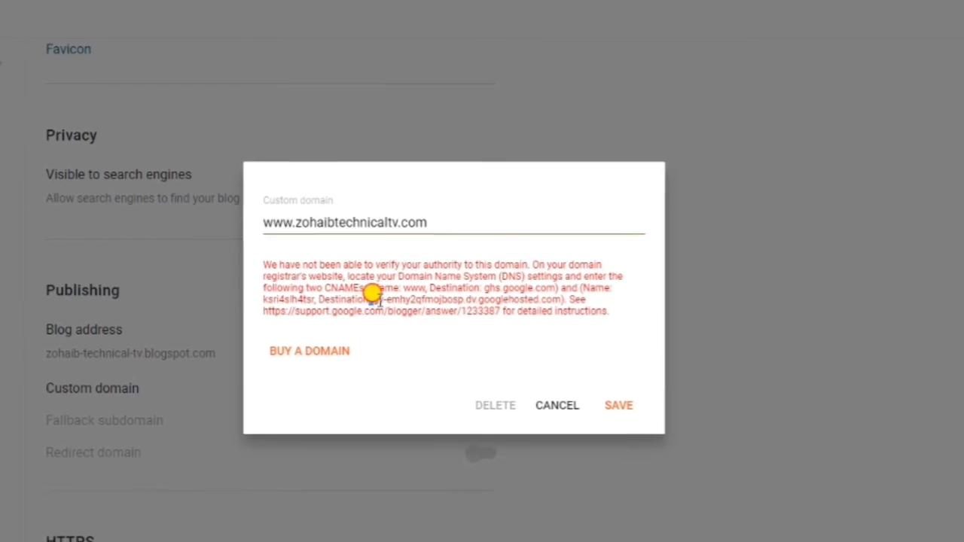
drag(427, 293, 557, 298)
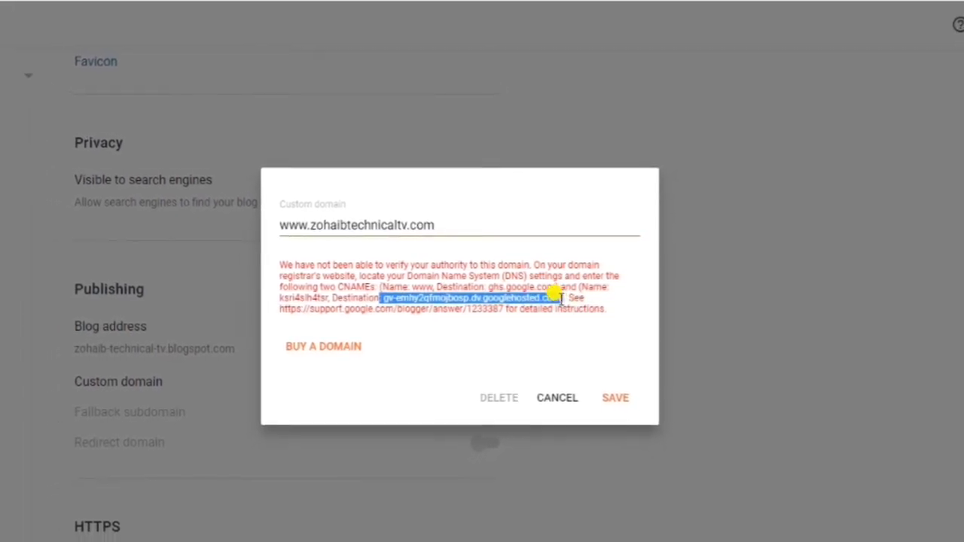
click(395, 295)
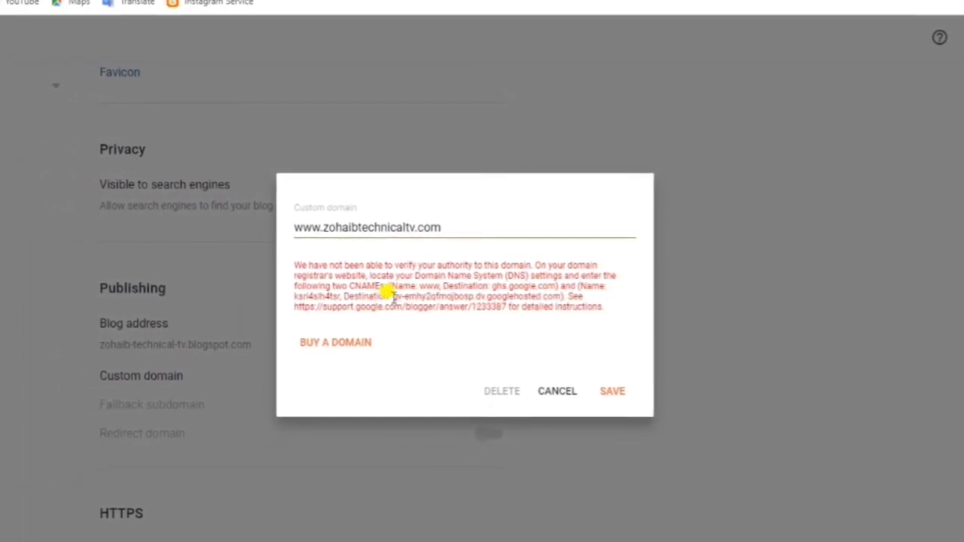
drag(399, 295, 554, 289)
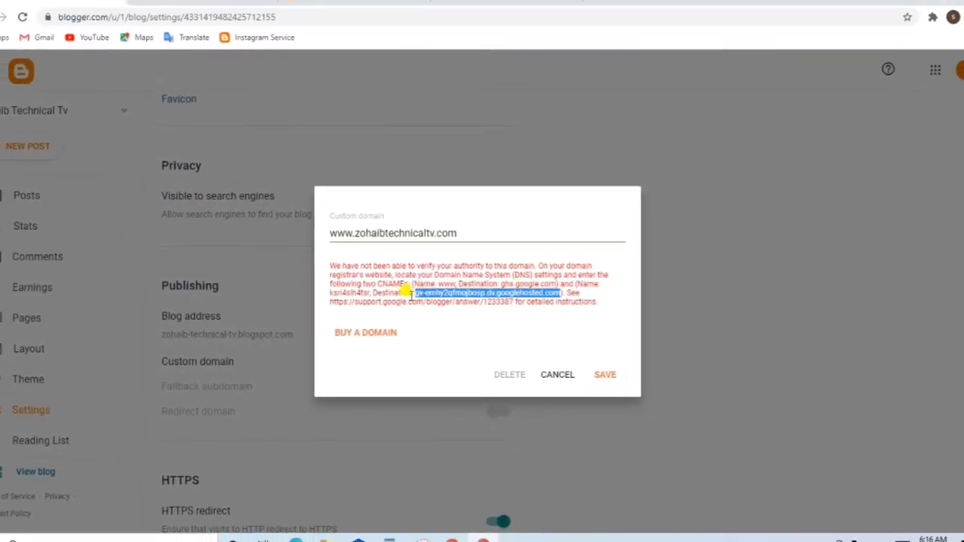
right_click(431, 290)
click(470, 303)
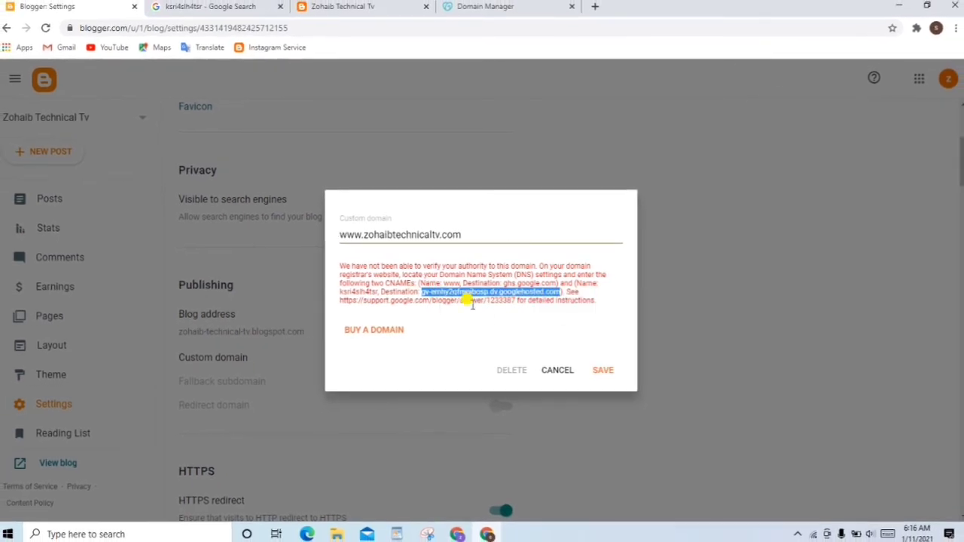
Step: Switch to GoDaddy, paste the copied googlehosted.com destination as the value the new CNAME points to, and save the record
click(486, 6)
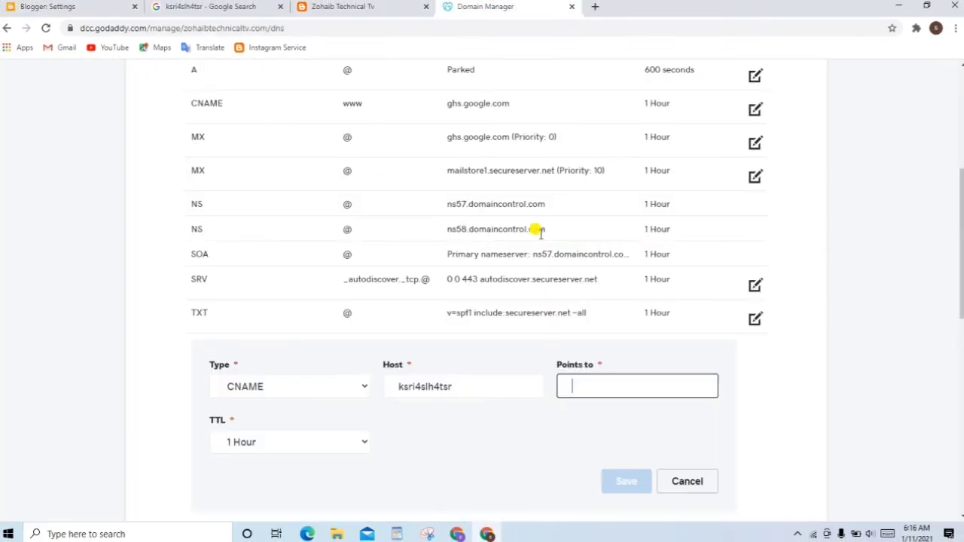
right_click(603, 385)
click(631, 269)
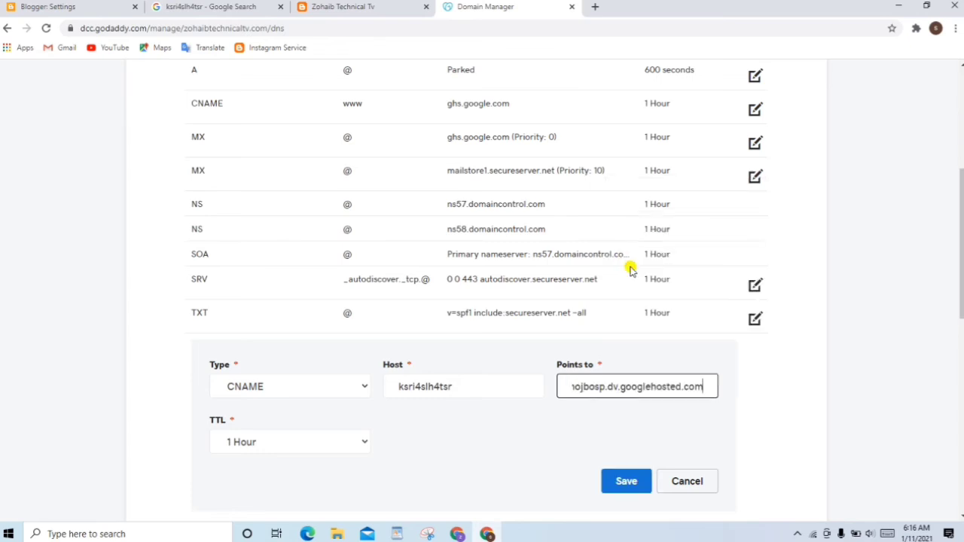
drag(708, 388, 555, 394)
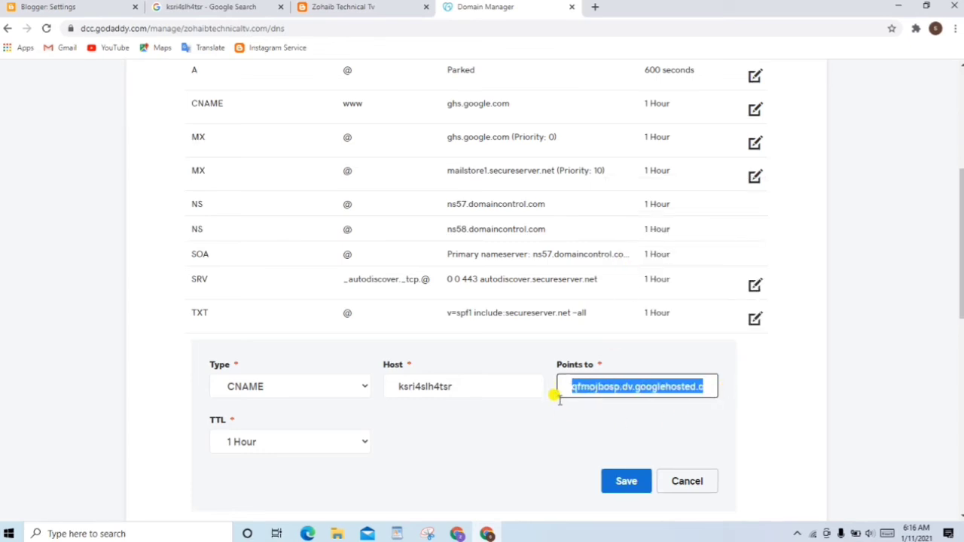
click(592, 464)
click(623, 489)
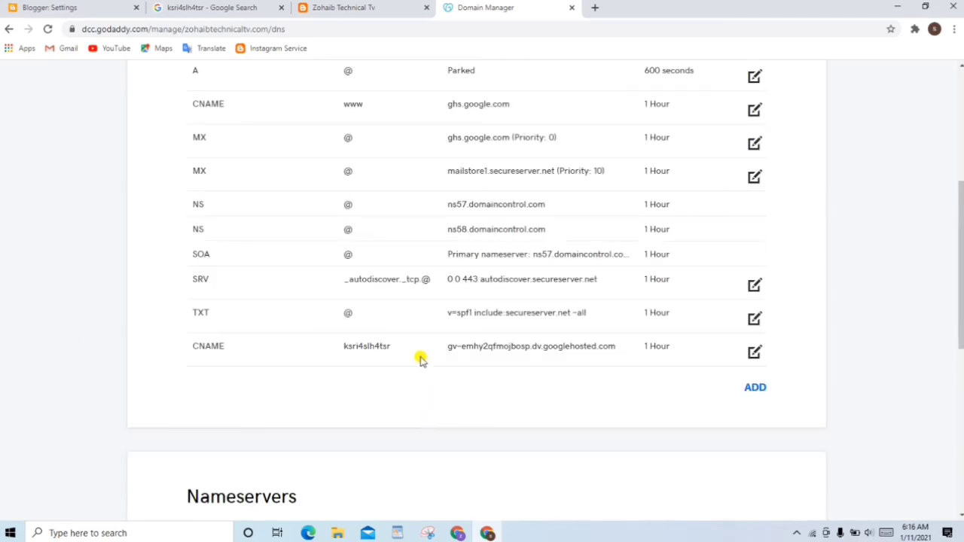
scroll(748, 369, down, 1)
scroll(748, 369, down, 5)
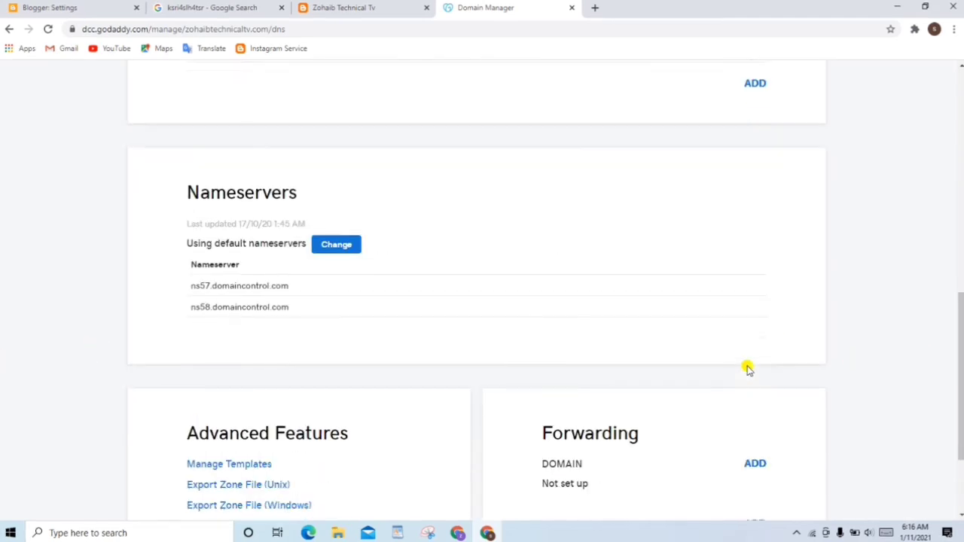
scroll(751, 378, up, 10)
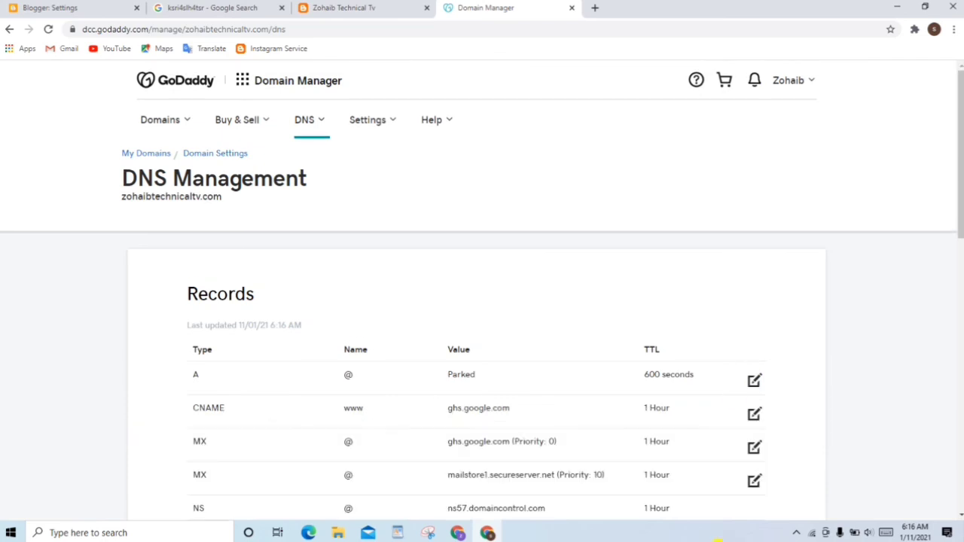
click(7, 7)
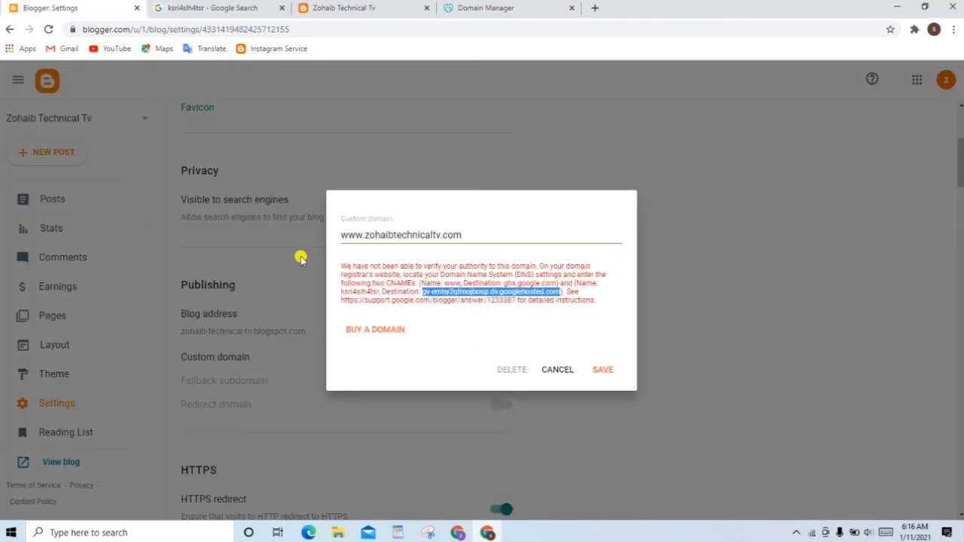
click(549, 350)
click(603, 370)
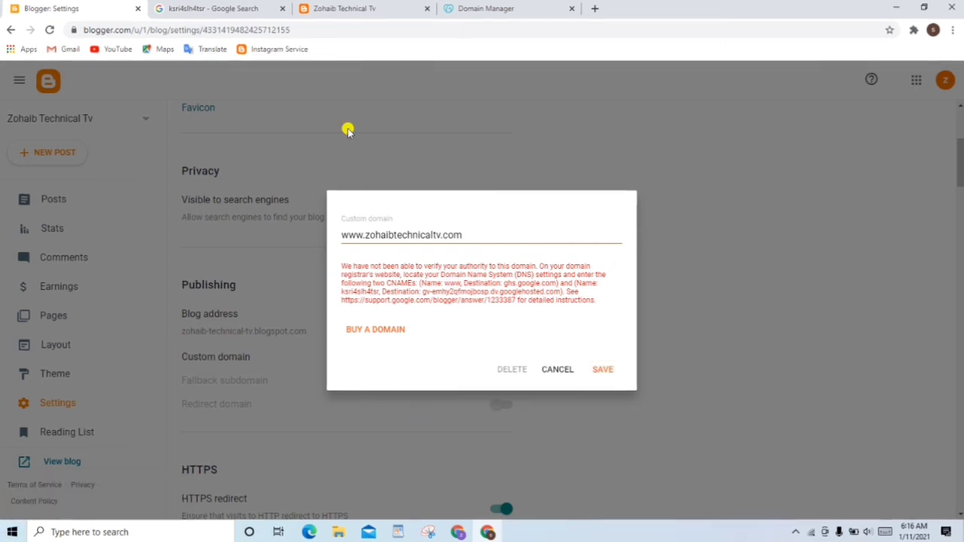
Step: Switch to GoDaddy and review the CNAME entries in the domain's DNS records list
click(504, 8)
scroll(561, 451, down, 1)
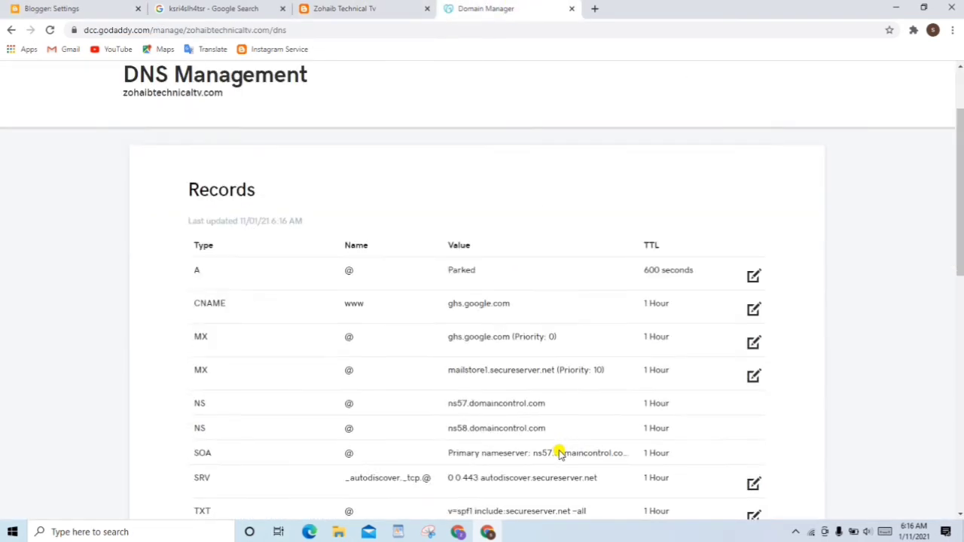
scroll(561, 451, down, 1)
scroll(549, 444, down, 1)
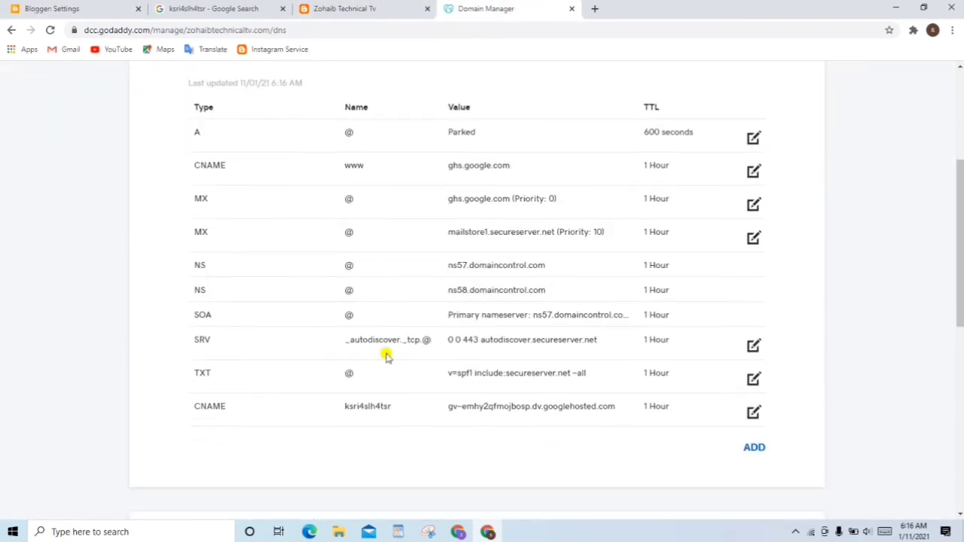
scroll(83, 136, up, 3)
scroll(73, 150, down, 1)
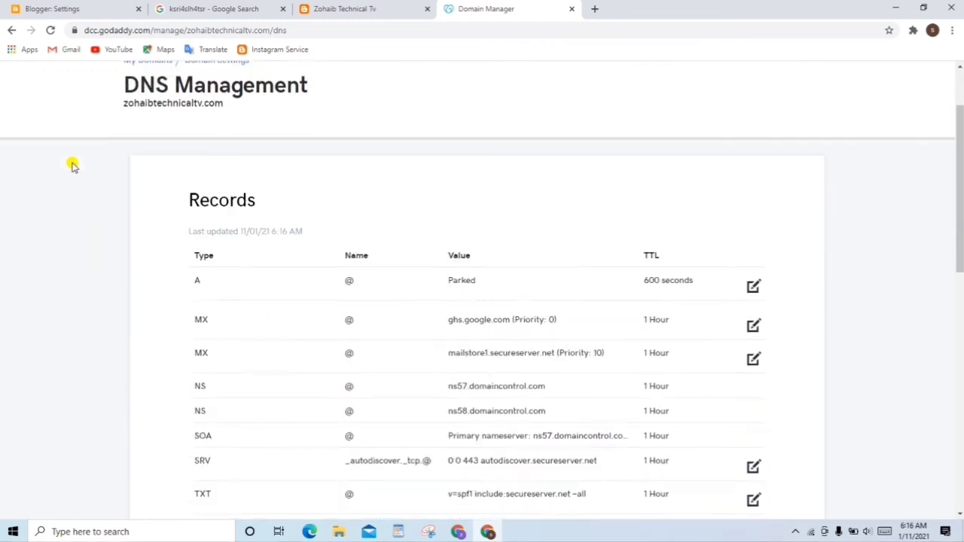
scroll(71, 163, up, 1)
click(79, 7)
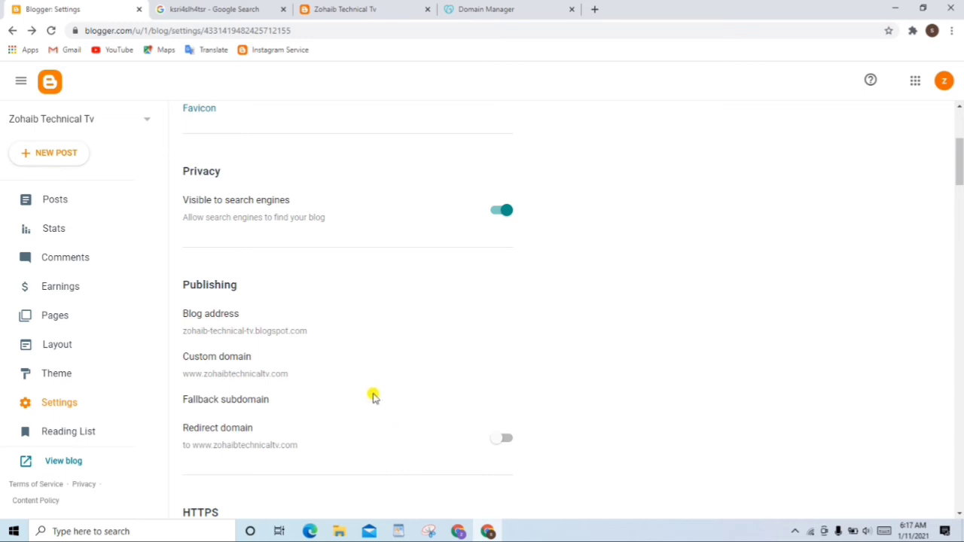
click(217, 374)
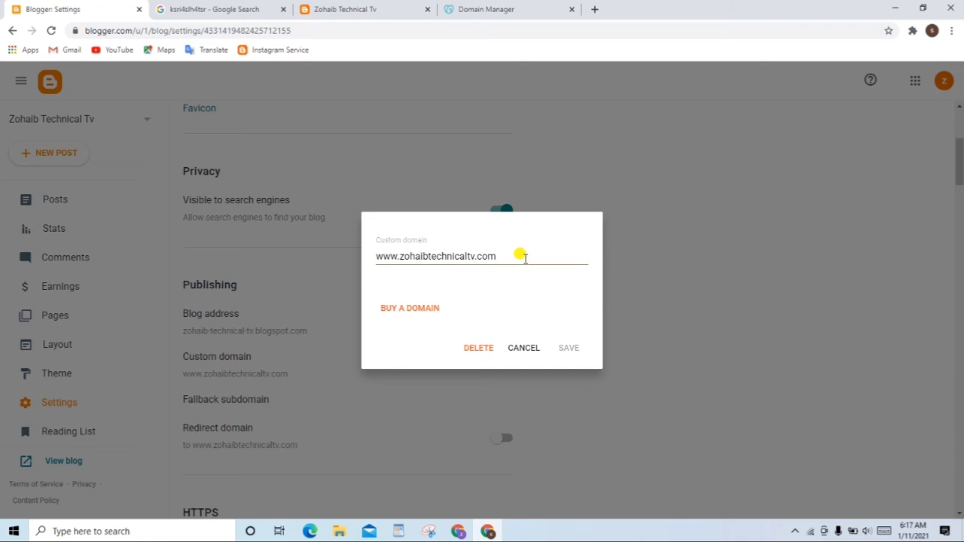
drag(525, 257, 329, 264)
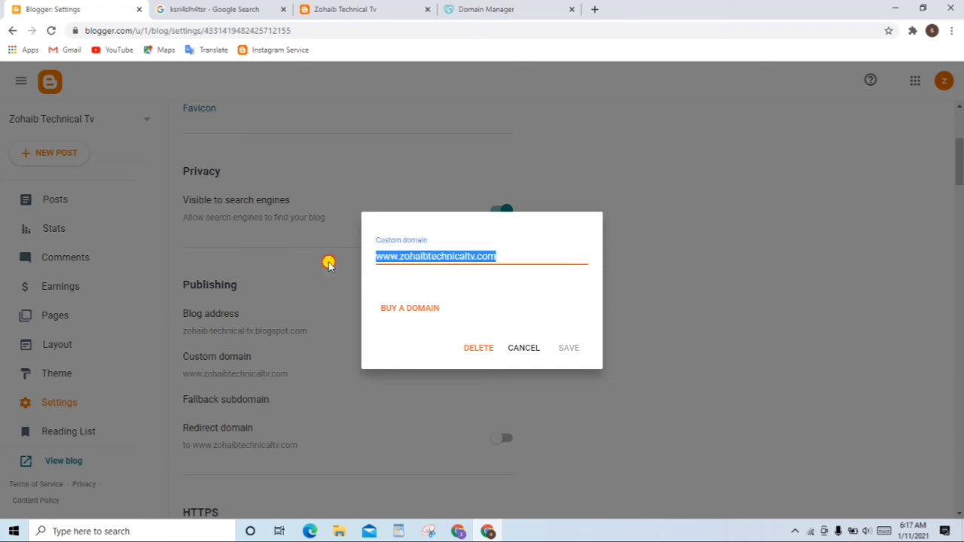
click(519, 349)
scroll(325, 354, down, 2)
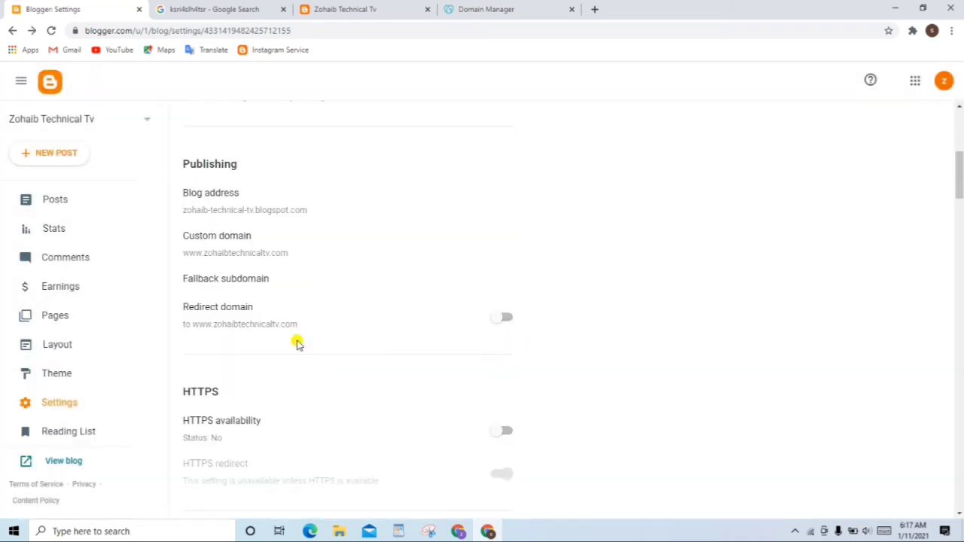
click(502, 317)
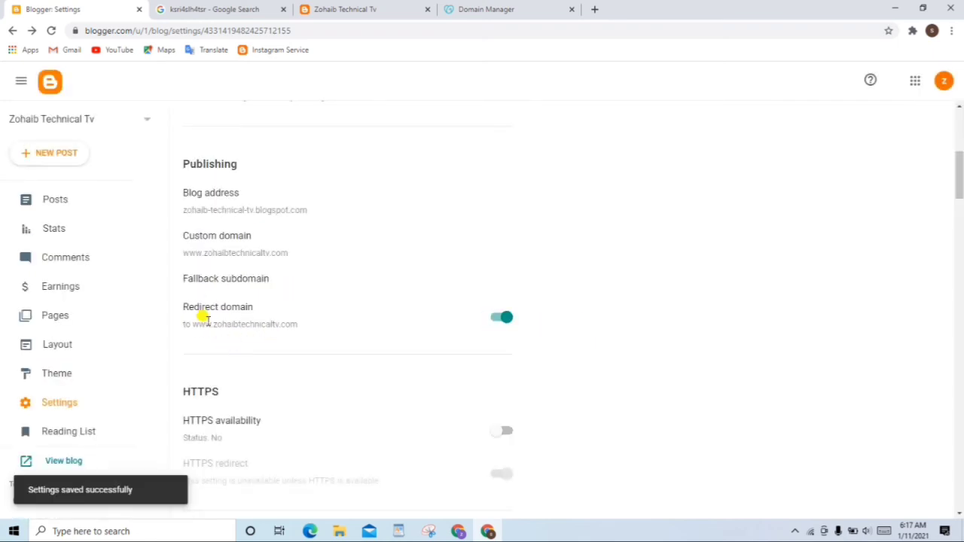
drag(209, 324, 213, 337)
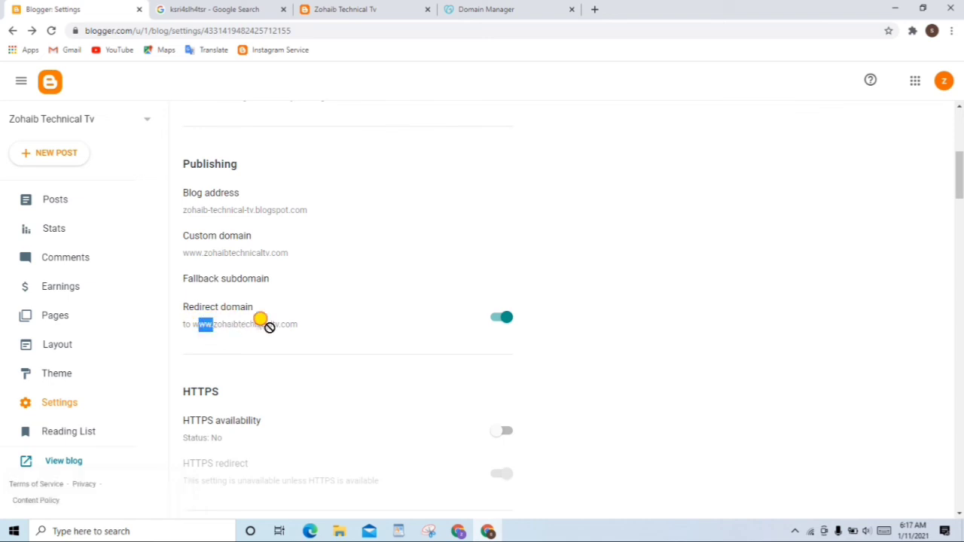
click(338, 339)
Step: Turn on HTTPS availability for the blog
scroll(188, 374, down, 1)
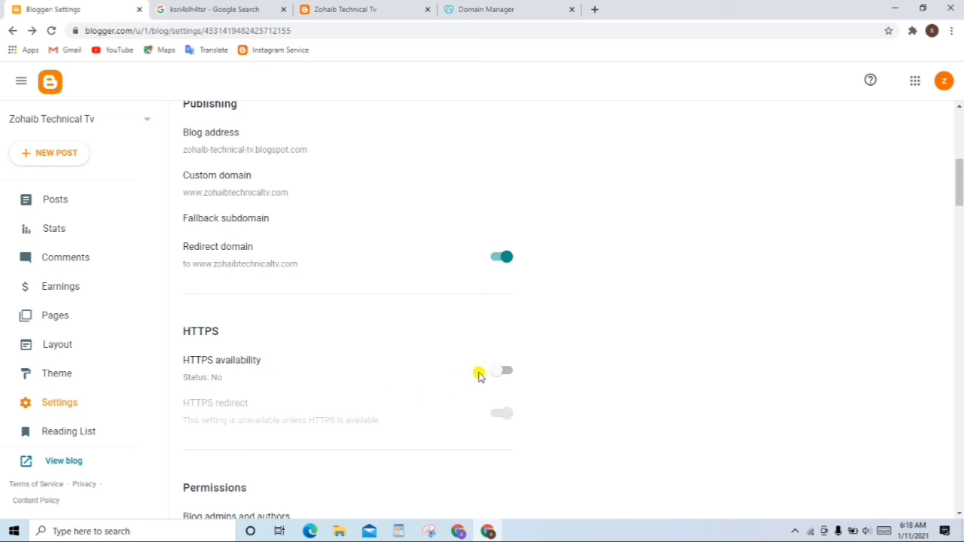
click(500, 370)
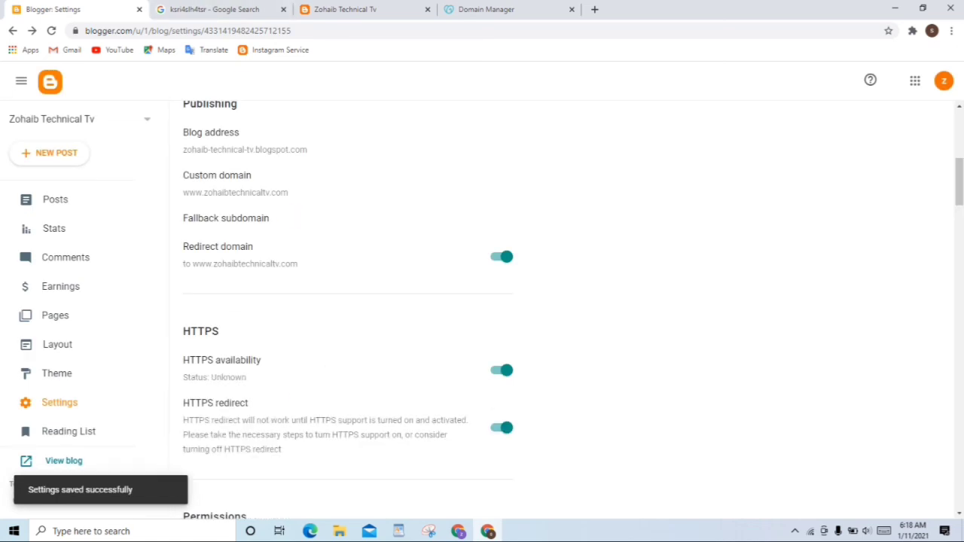
scroll(497, 469, down, 3)
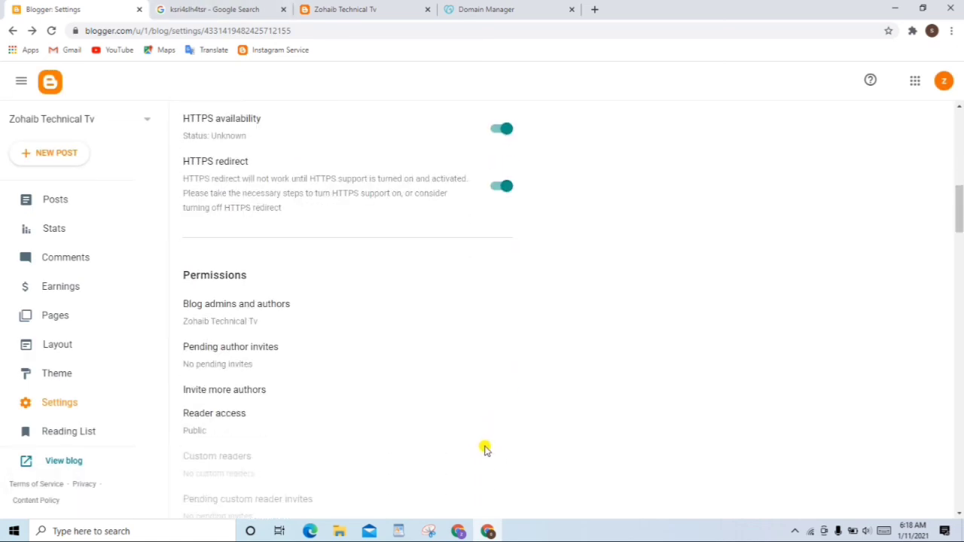
scroll(383, 251, up, 4)
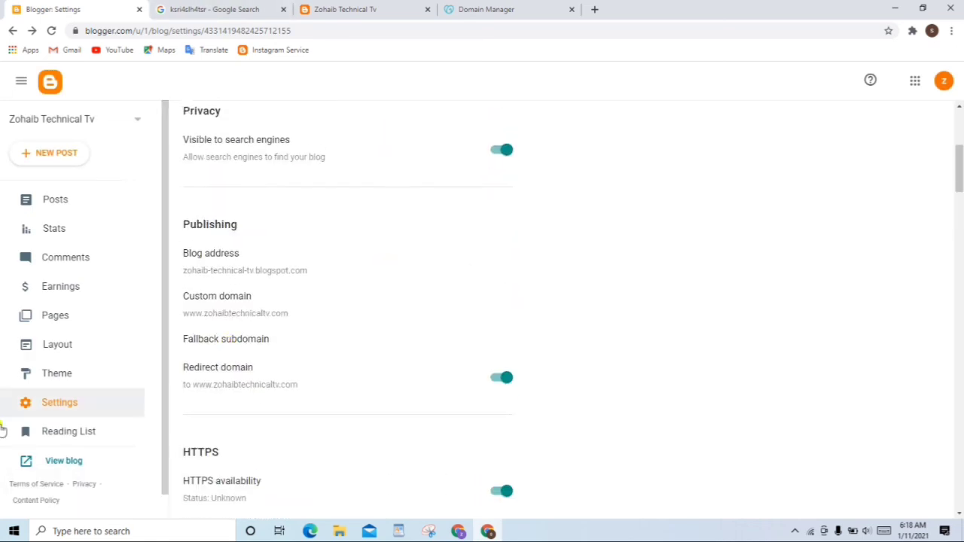
click(45, 461)
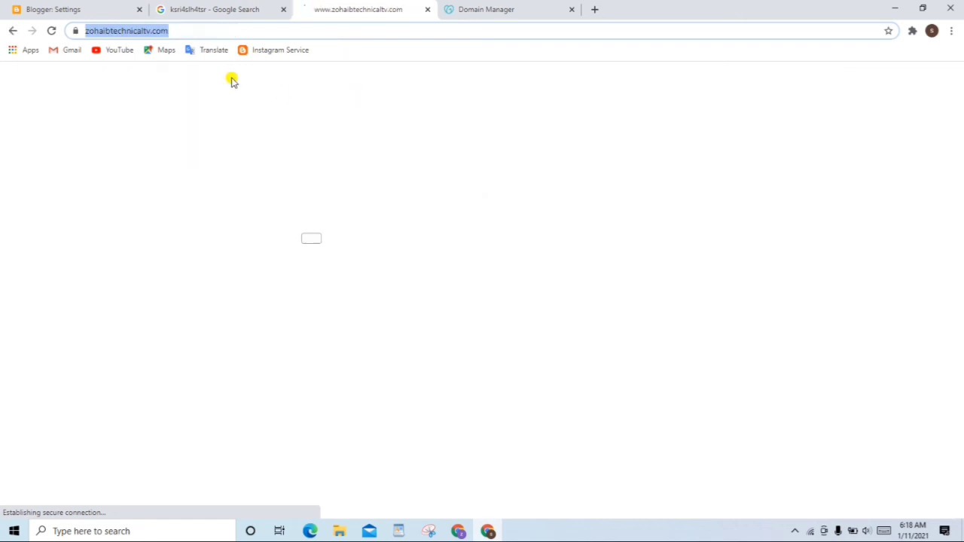
click(205, 30)
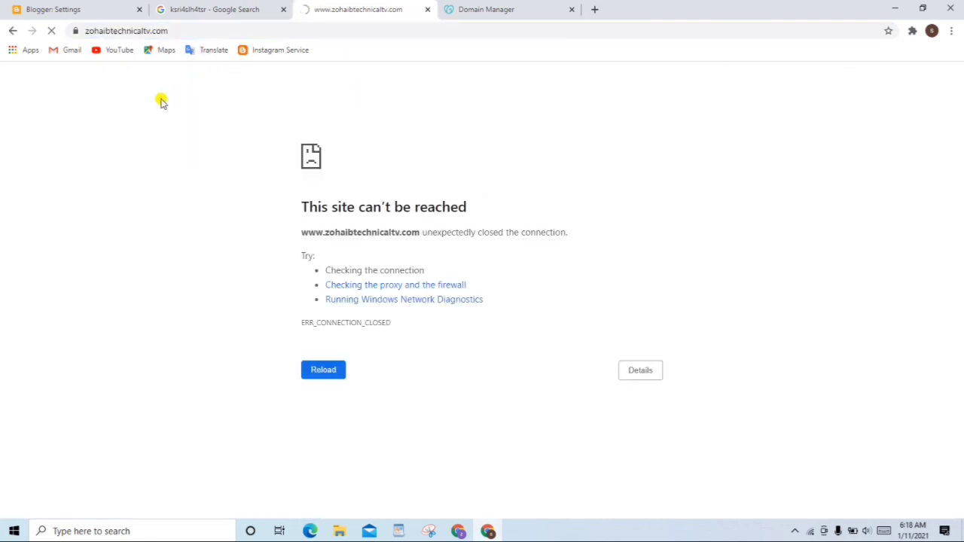
click(172, 31)
click(211, 31)
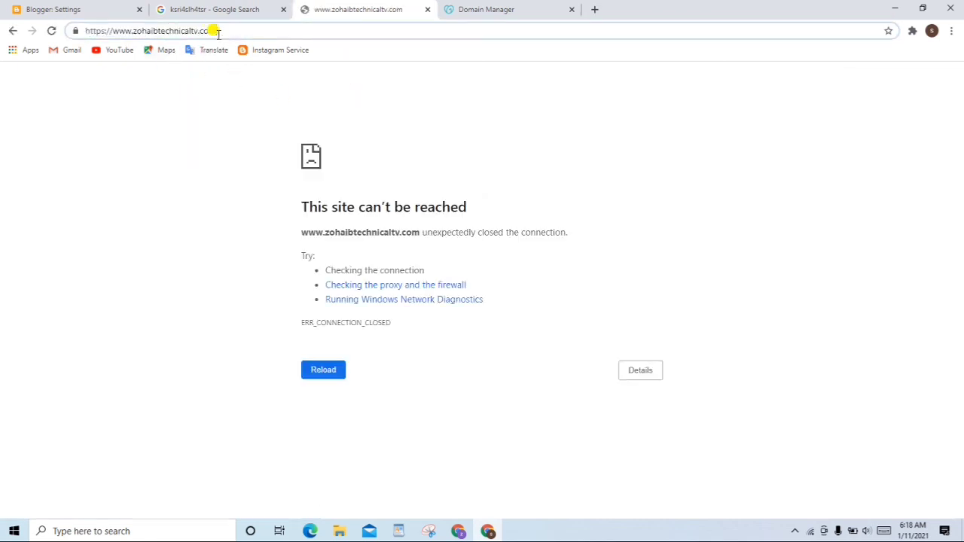
click(9, 7)
click(341, 6)
click(150, 208)
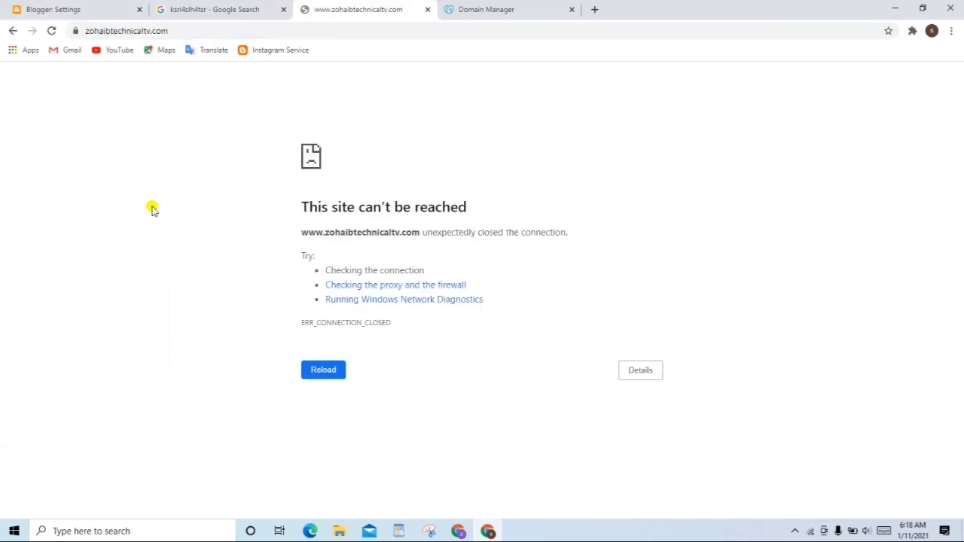
Step: Load the zohaibtechnicaltv.com address again to test the connected domain
click(176, 31)
click(178, 124)
click(179, 30)
key(Return)
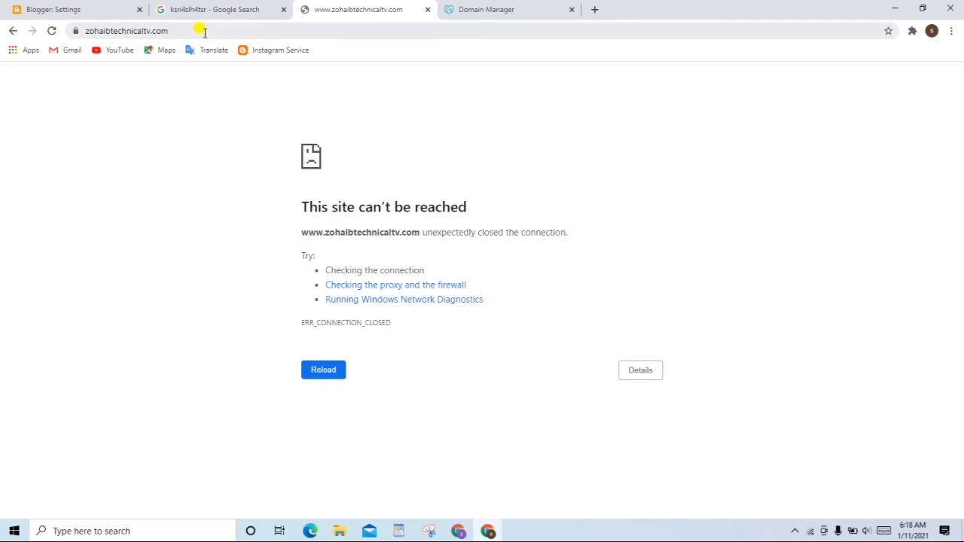
click(200, 30)
Step: Return to the Blogger settings page
click(83, 9)
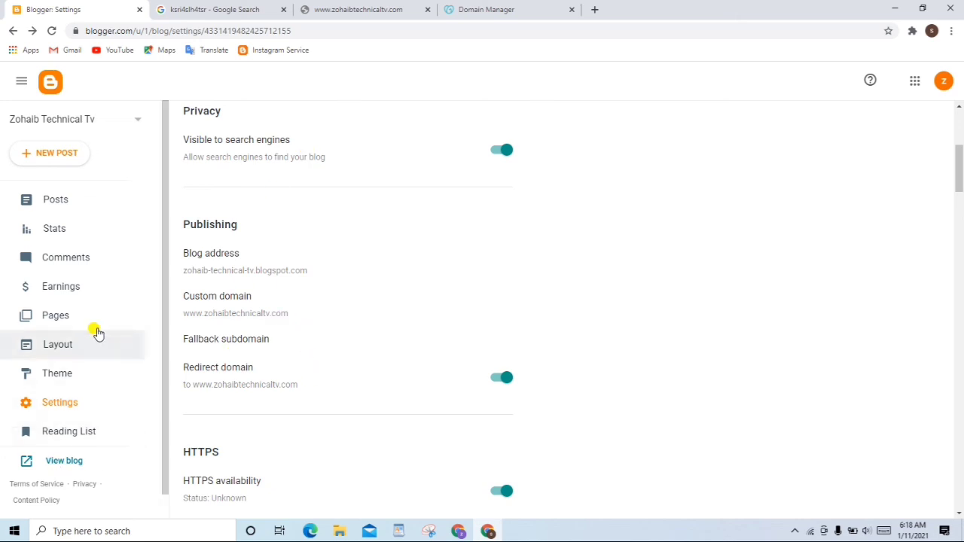
scroll(92, 339, down, 1)
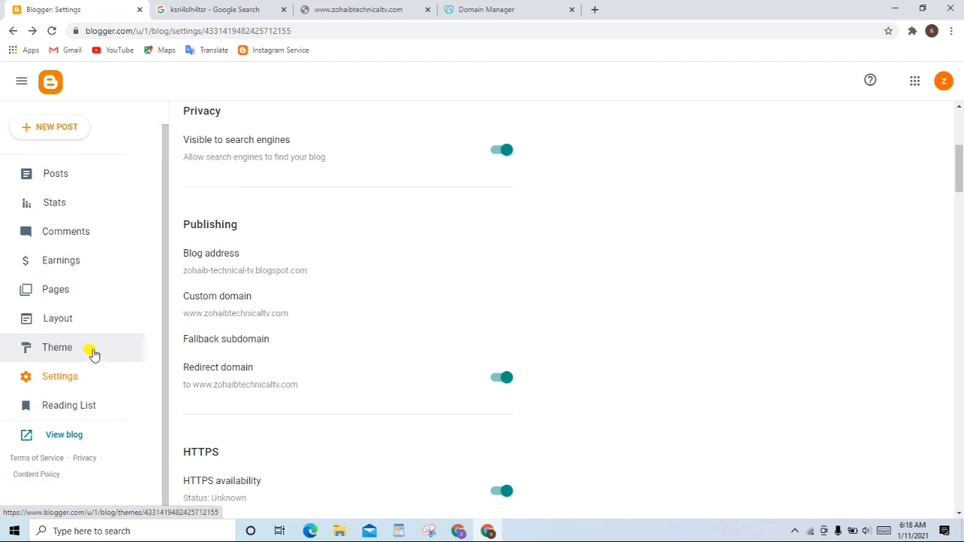